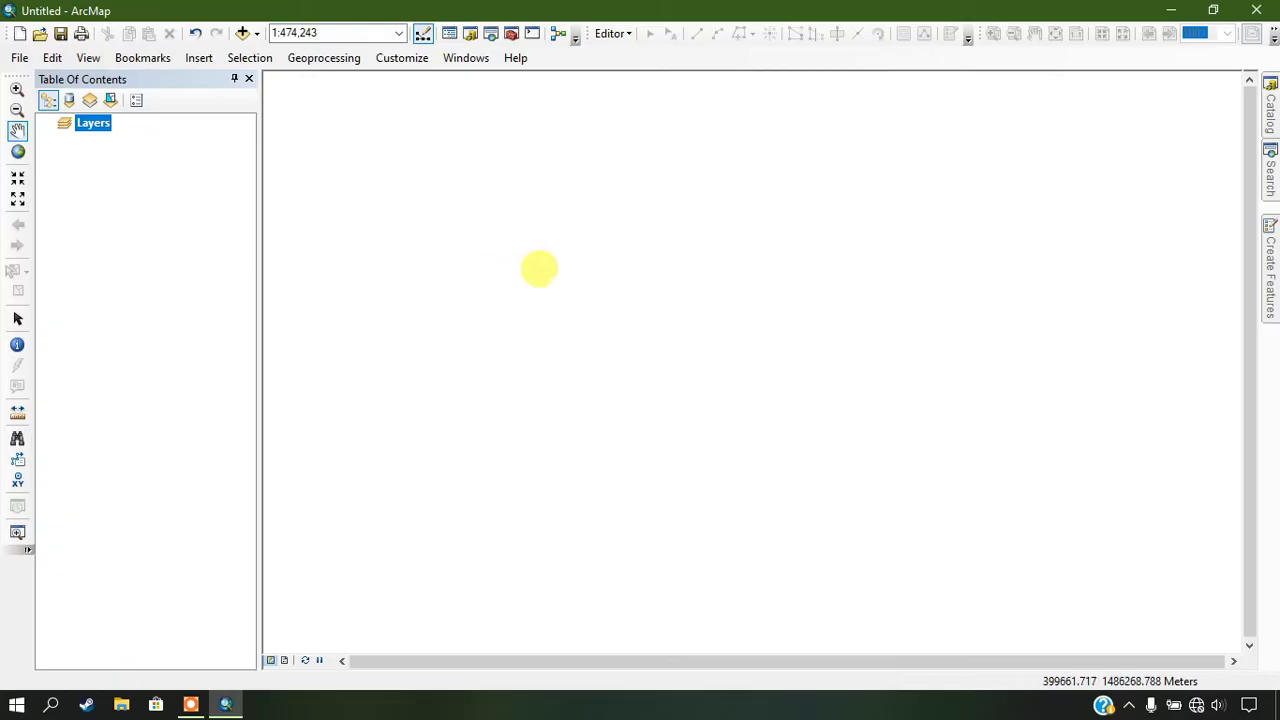
# Add the AP_07799_FBD_F0250_RT1.dem.tif elevation raster to the map.
pyautogui.click(256, 33)
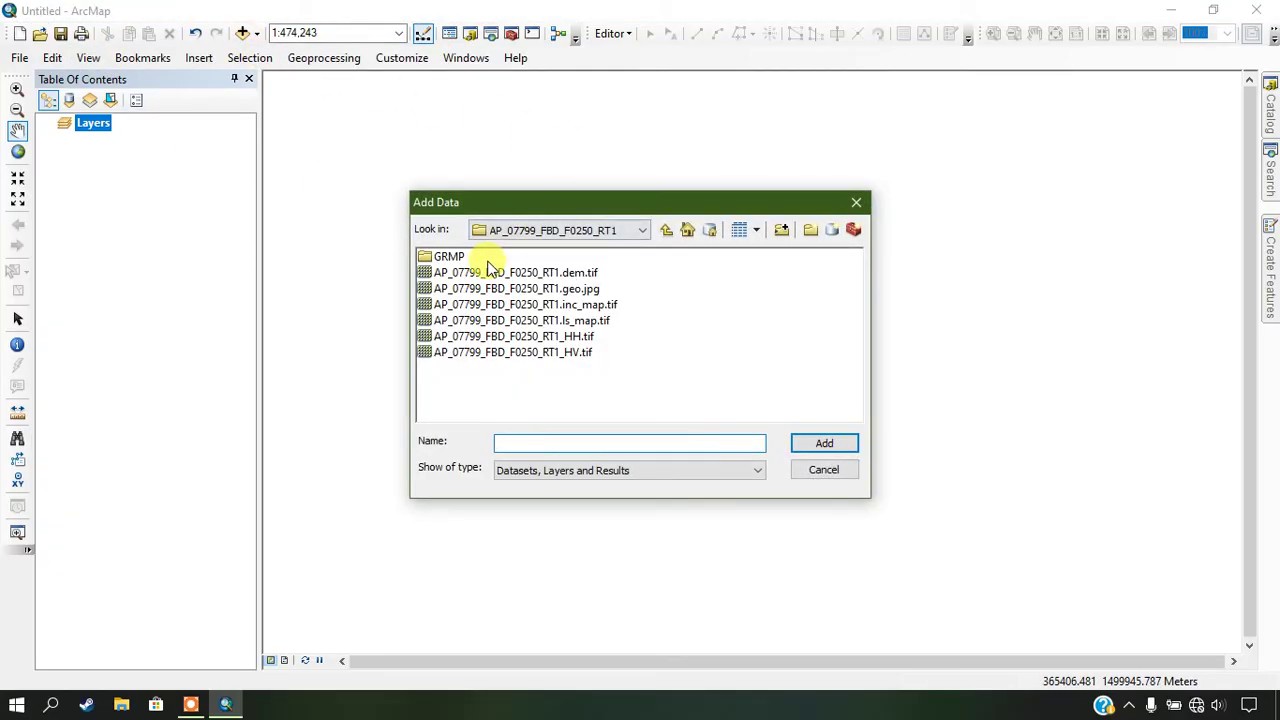
pyautogui.click(488, 272)
pyautogui.click(824, 443)
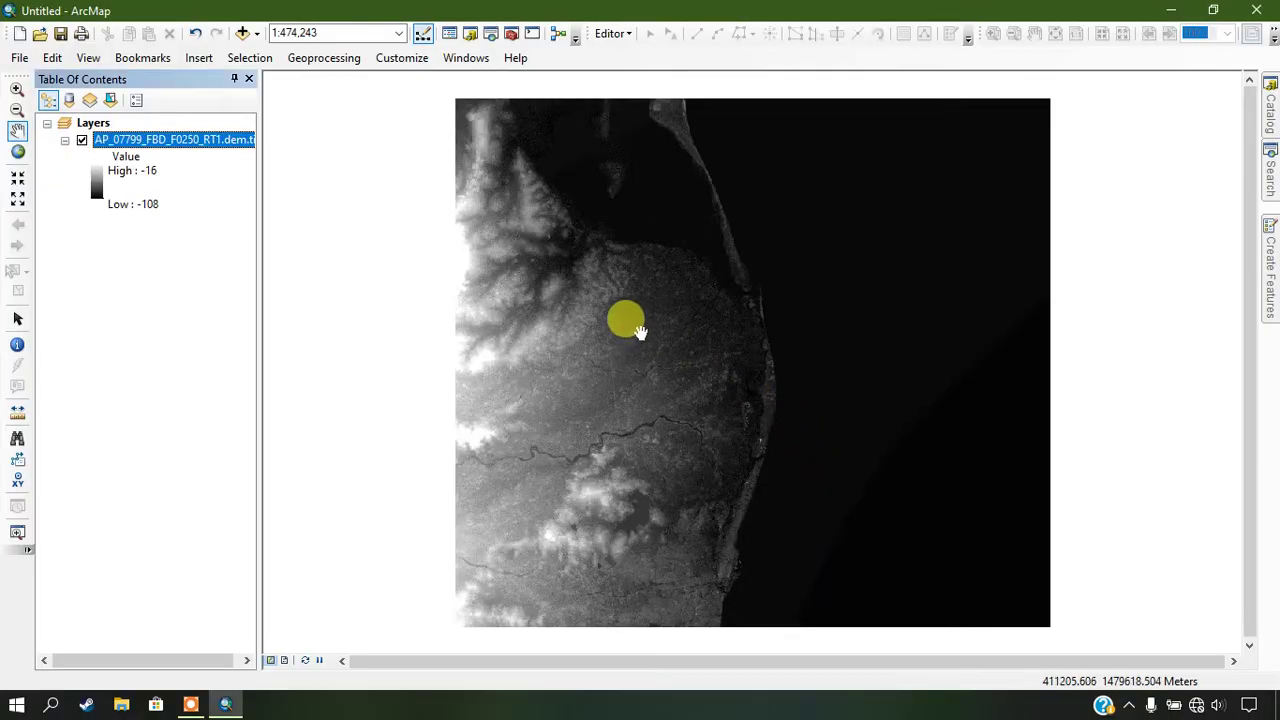
# Zoom in and pan around the DEM to inspect its rivers and coastline.
pyautogui.scroll(1, 641, 332)
pyautogui.scroll(1, 650, 340)
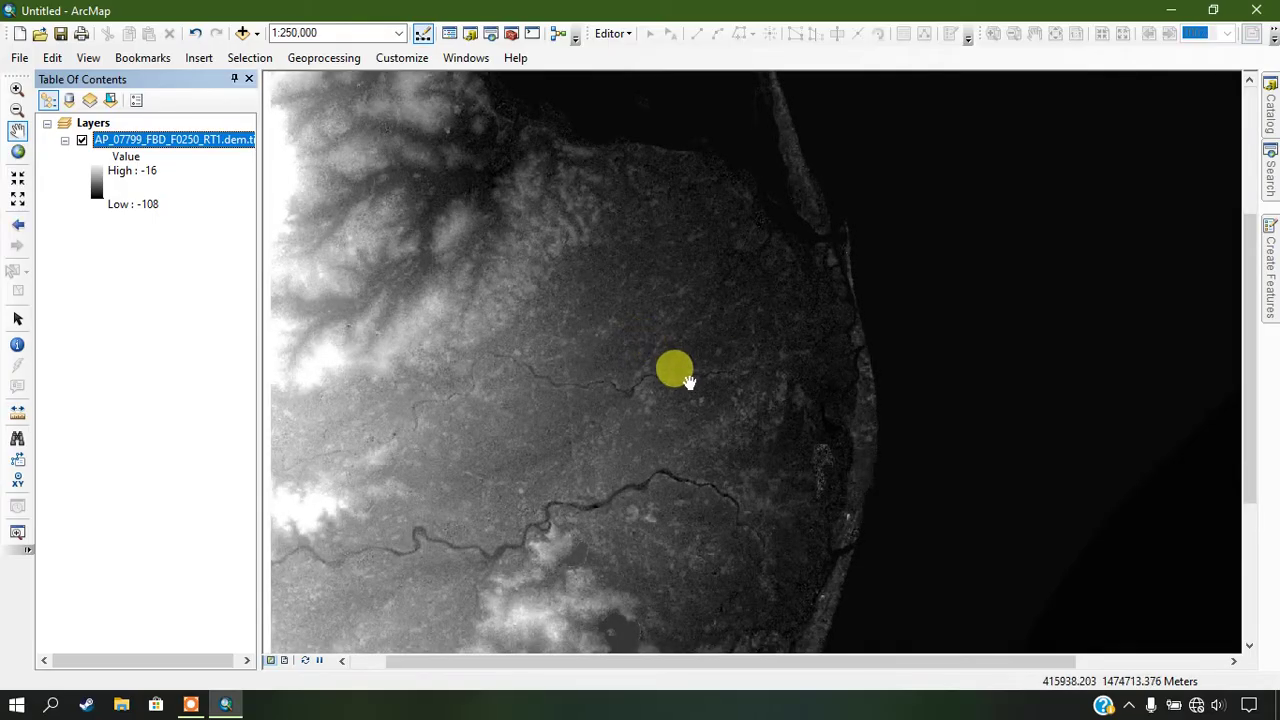
pyautogui.moveTo(686, 403); pyautogui.dragTo(654, 375)
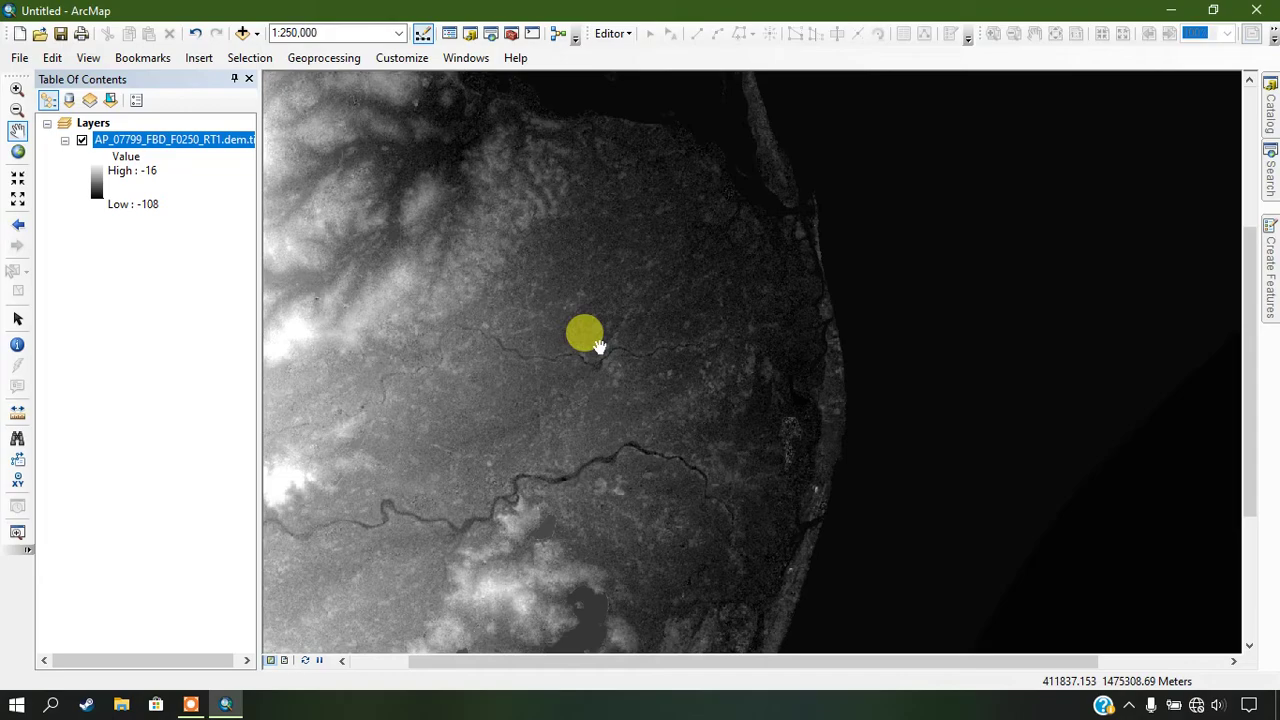
pyautogui.moveTo(597, 429); pyautogui.dragTo(605, 345)
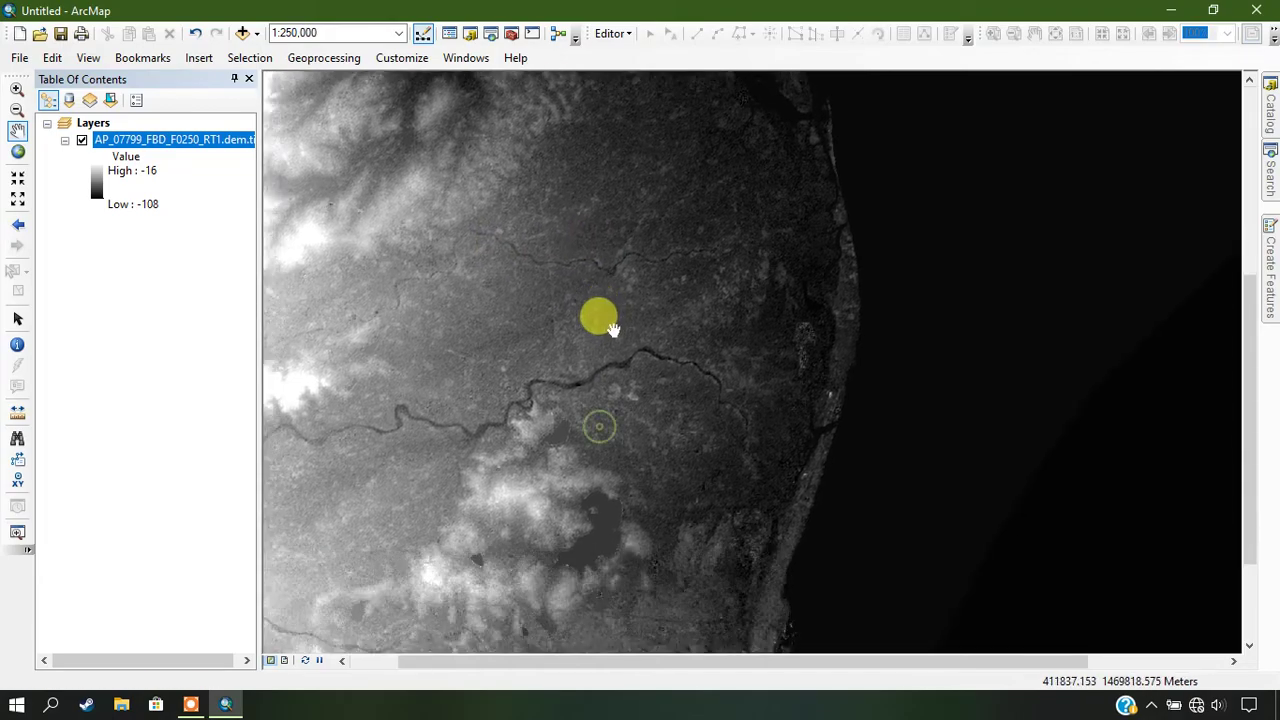
pyautogui.moveTo(646, 427); pyautogui.dragTo(657, 350)
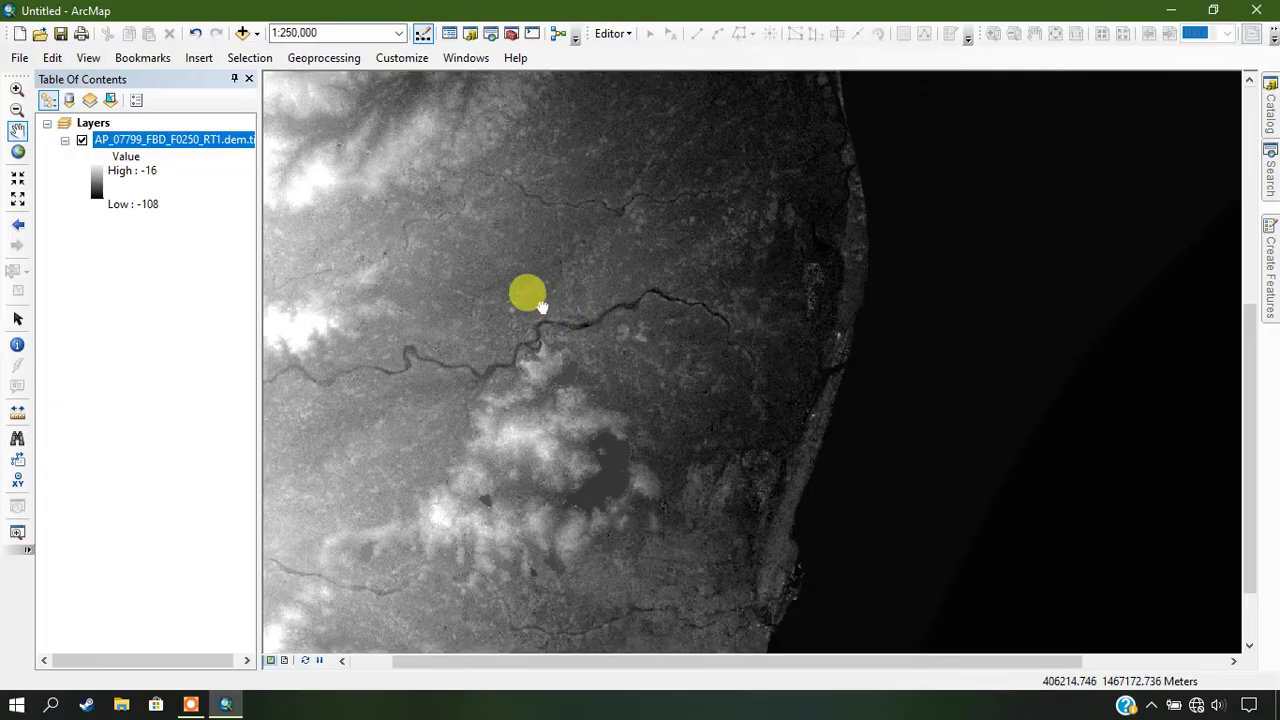
pyautogui.moveTo(543, 300)
pyautogui.mouseDown()
pyautogui.moveTo(600, 386)
pyautogui.moveTo(648, 376)
pyautogui.moveTo(598, 373)
pyautogui.mouseUp()
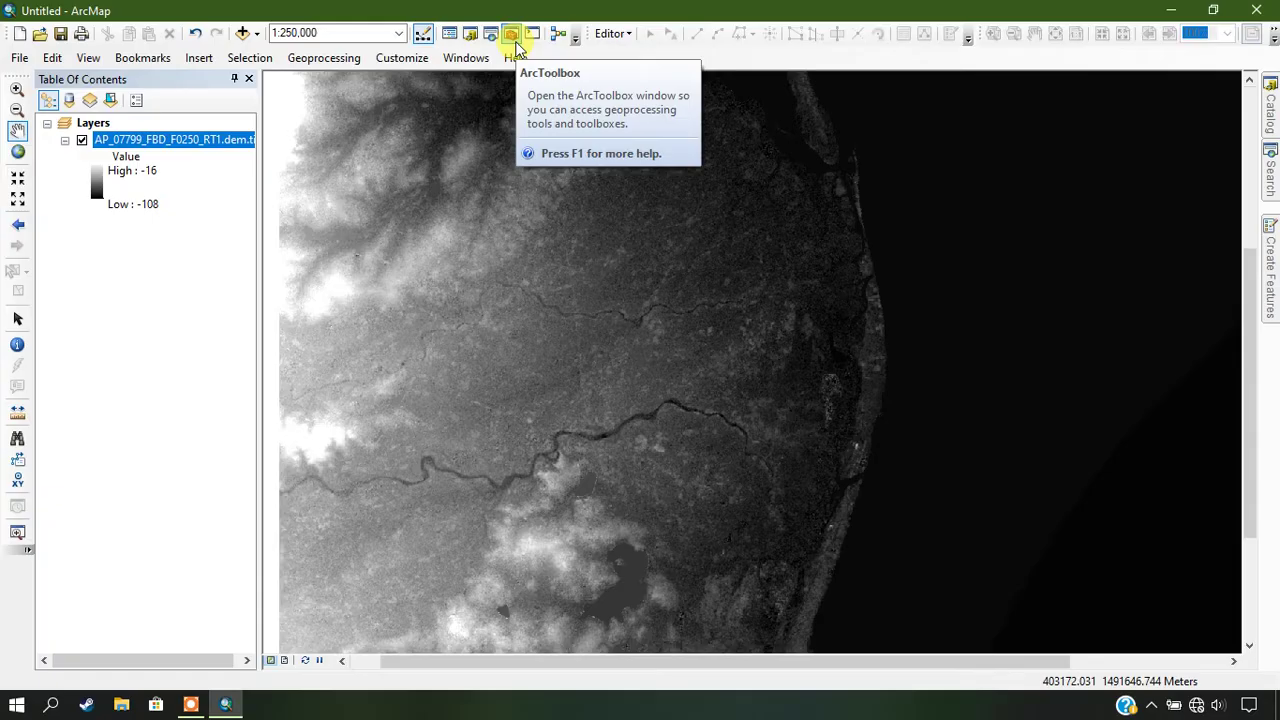
# In ArcToolbox, locate the Slope tool under Spatial Analyst Tools > Surface.
pyautogui.click(511, 35)
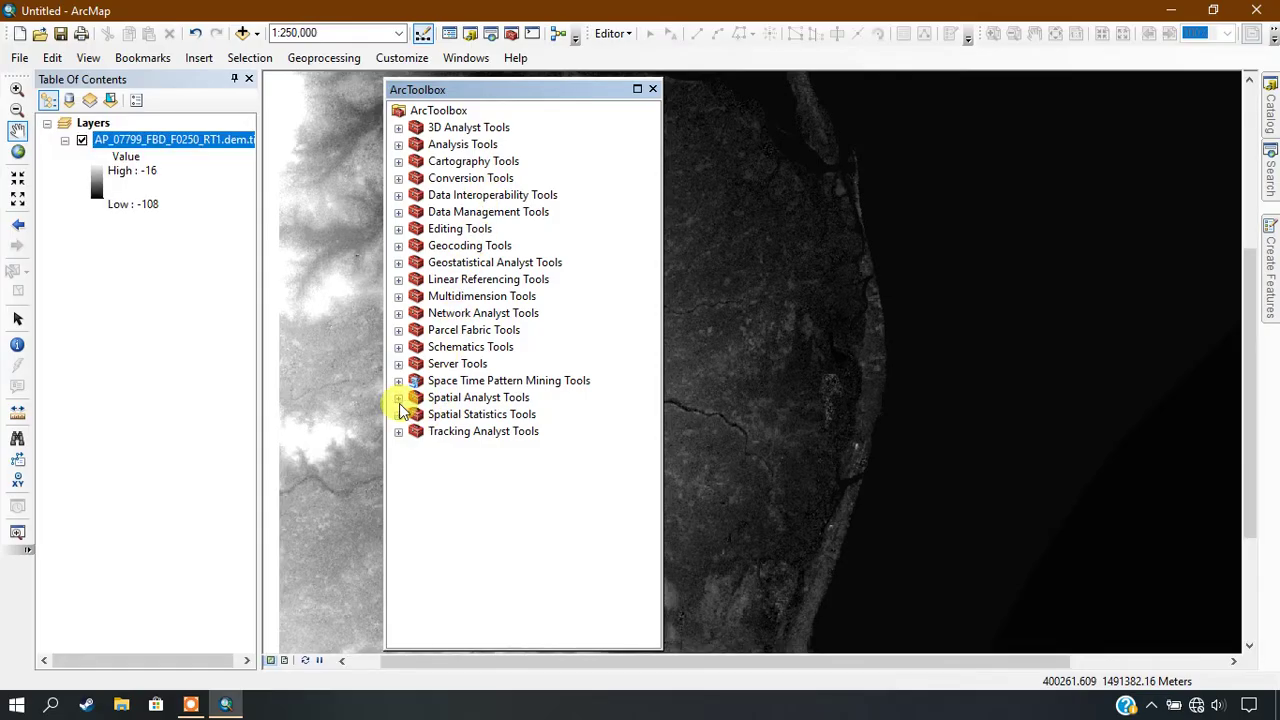
pyautogui.click(399, 399)
pyautogui.scroll(-1, 450, 402)
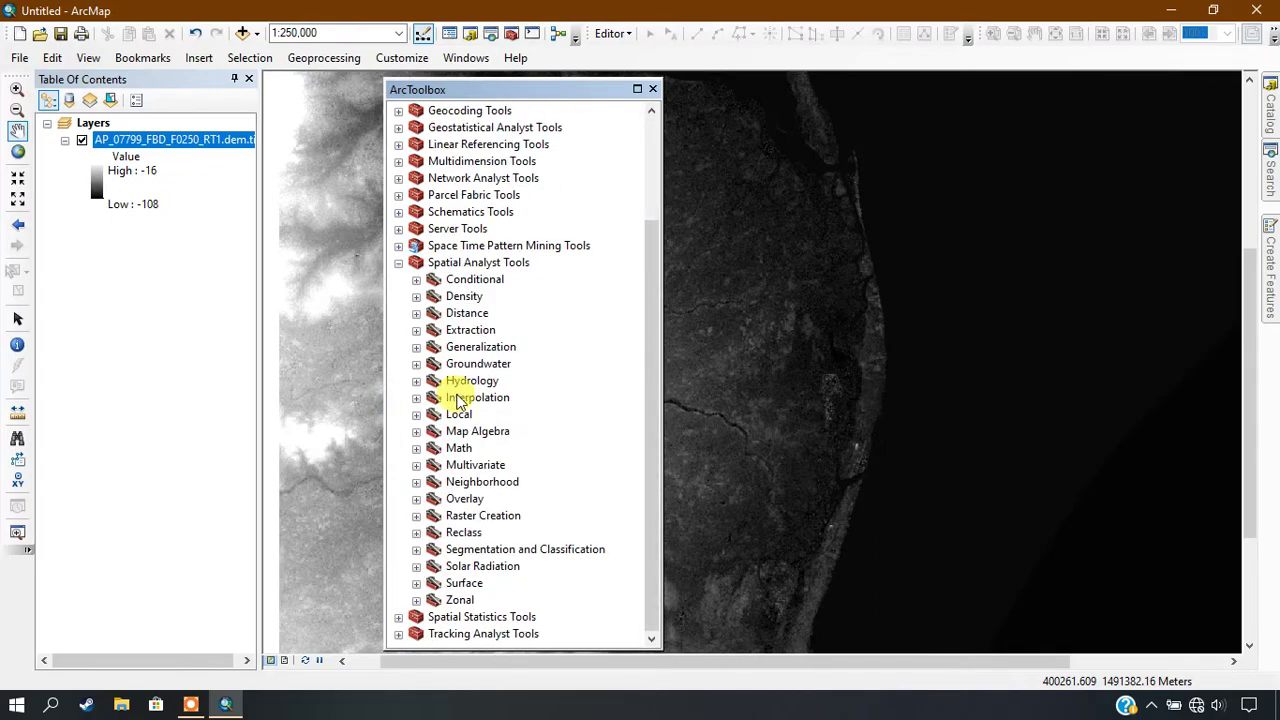
pyautogui.click(416, 583)
pyautogui.scroll(-1, 453, 544)
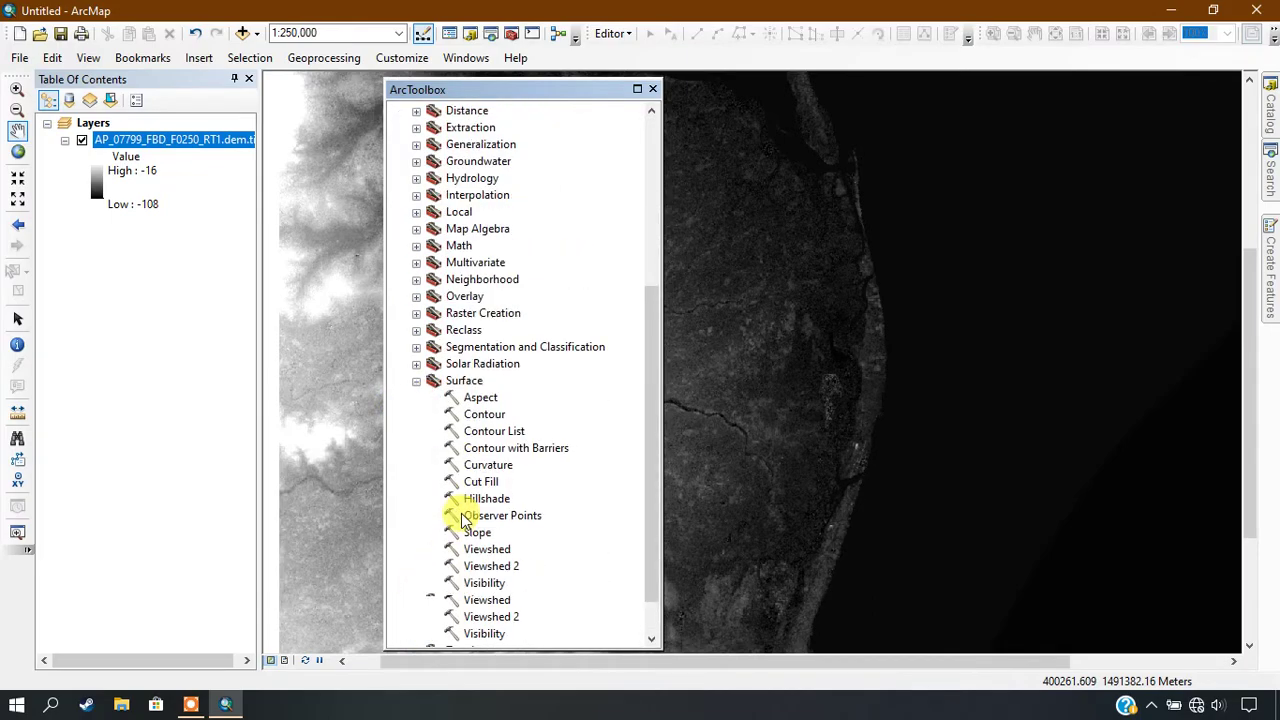
pyautogui.click(475, 384)
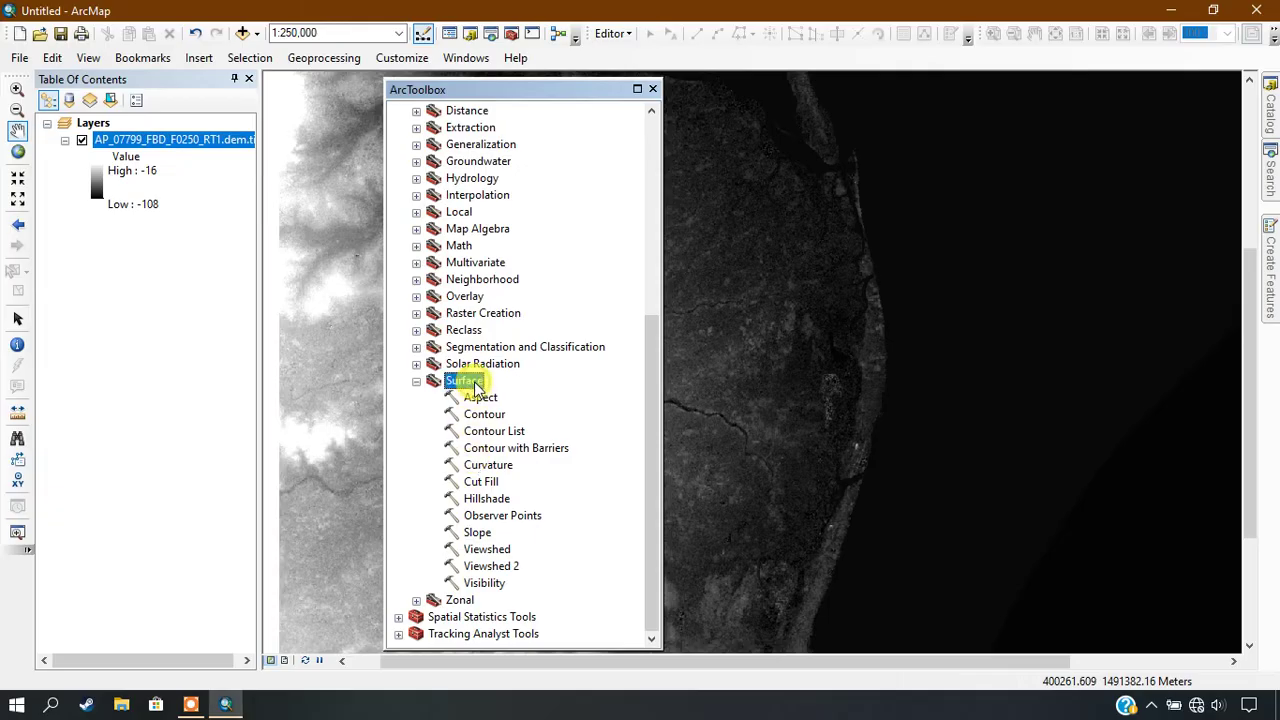
pyautogui.click(475, 534)
# Open the Slope tool with the dem.tif layer as input and output Slope_tif5.
pyautogui.doubleClick(474, 533)
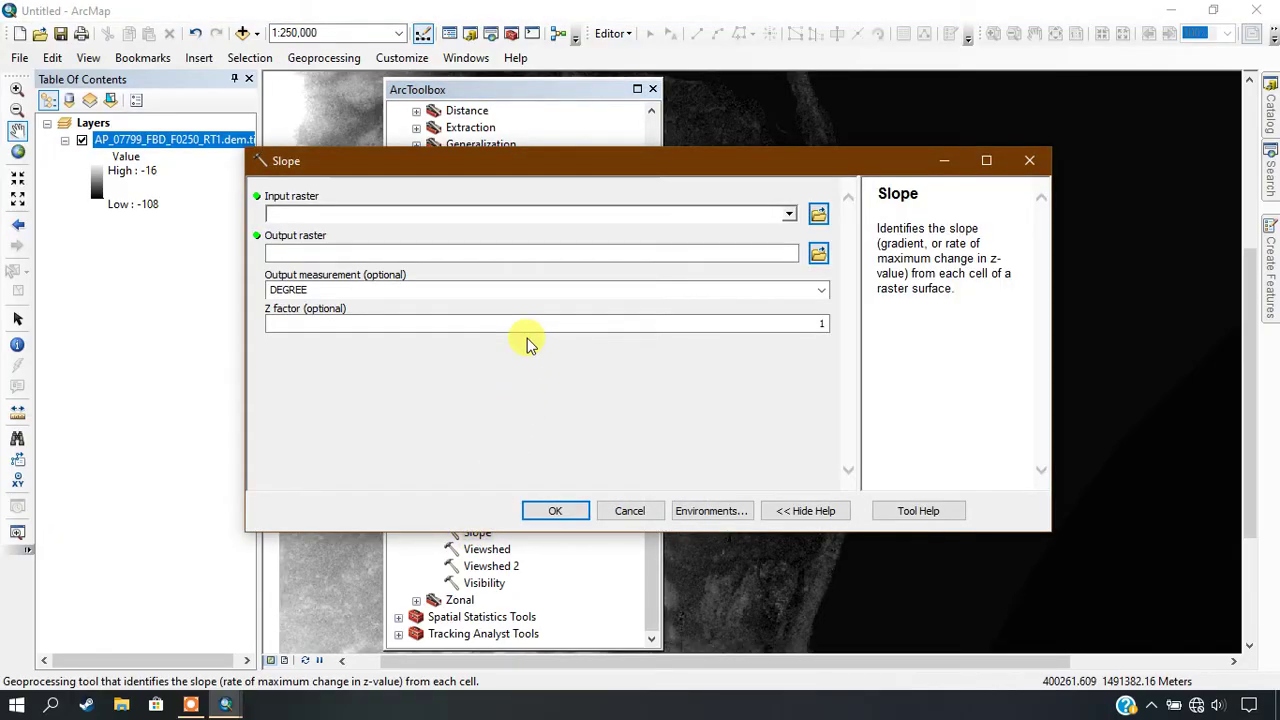
pyautogui.click(789, 215)
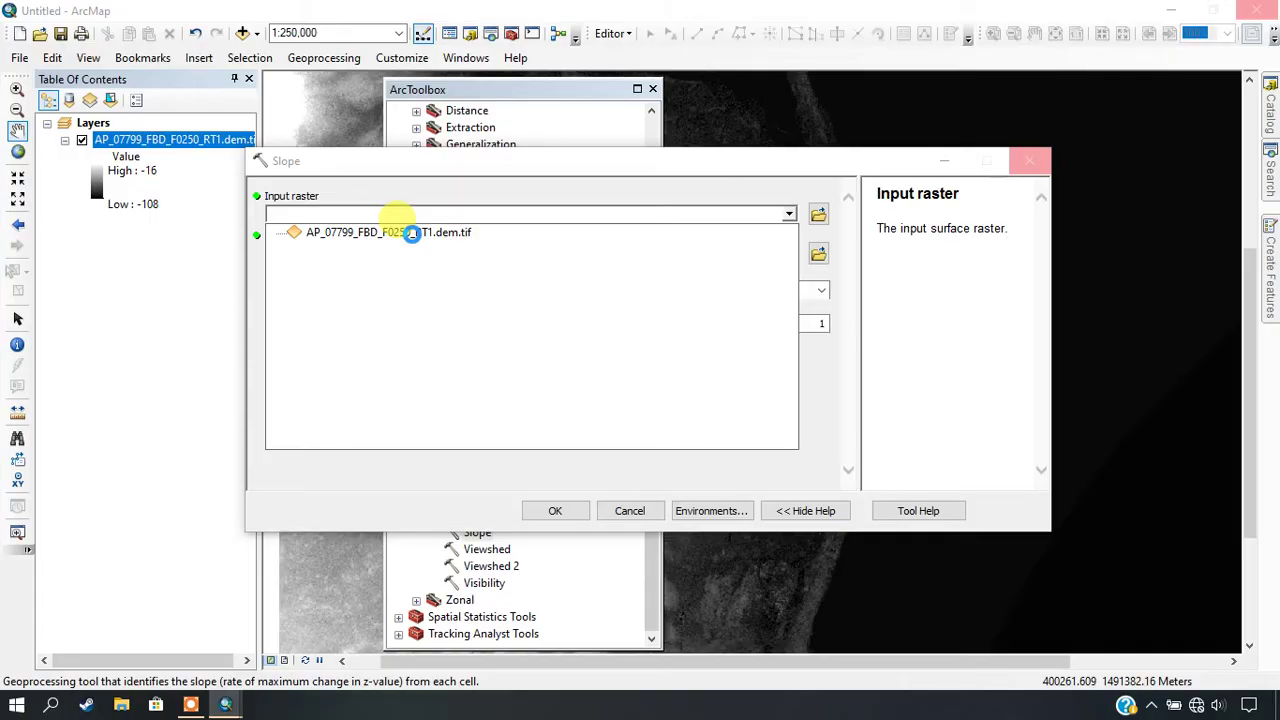
pyautogui.click(412, 233)
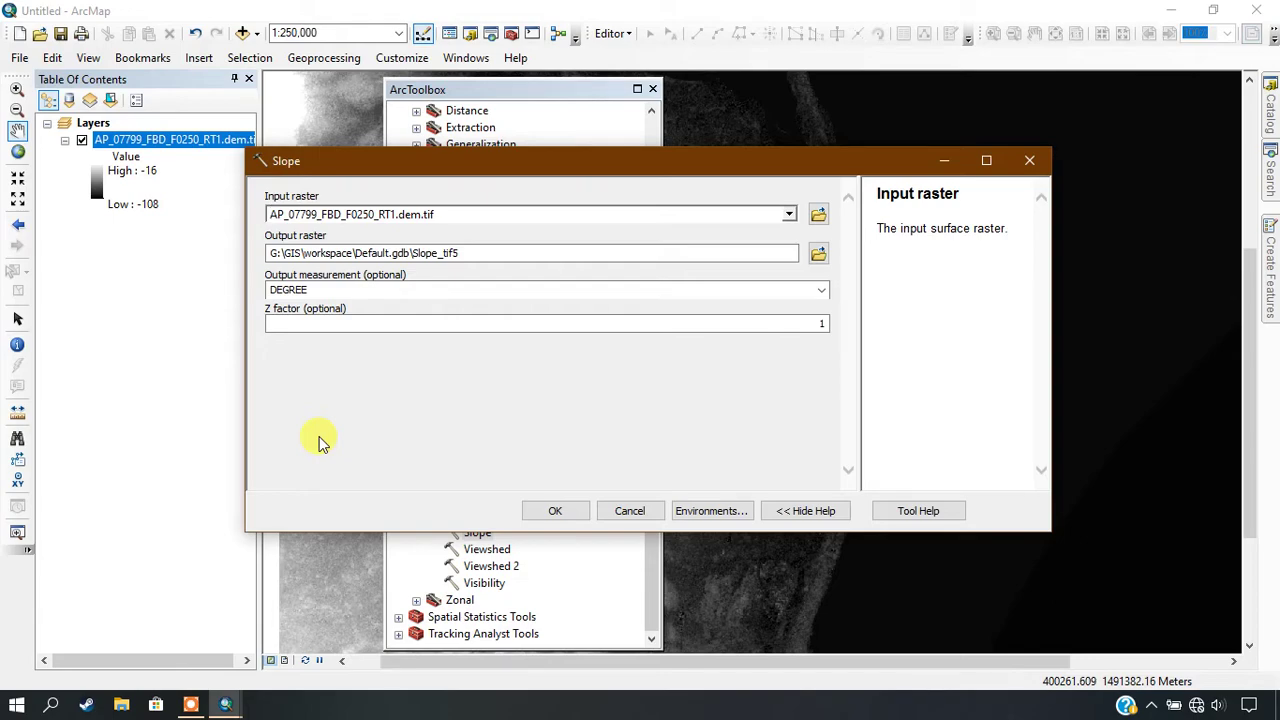
pyautogui.click(425, 214)
pyautogui.click(451, 250)
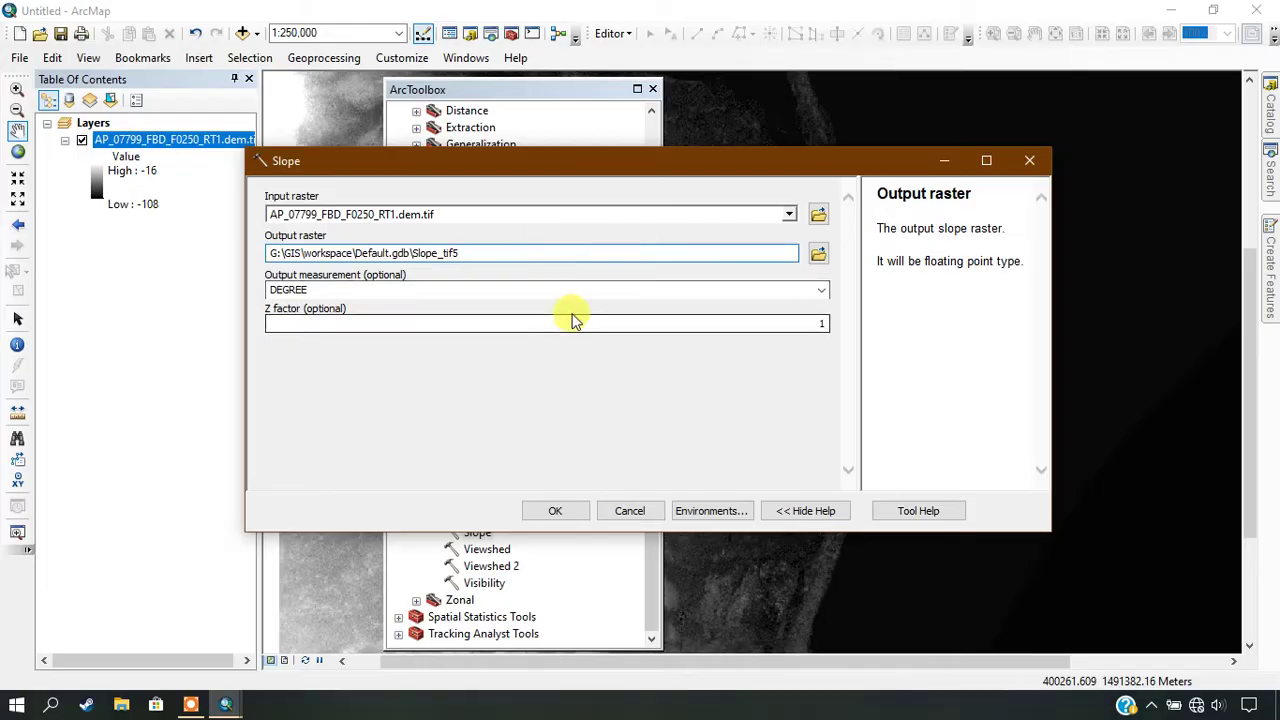
# Keep the slope measurement as DEGREE and the Z factor at 1.
pyautogui.click(821, 295)
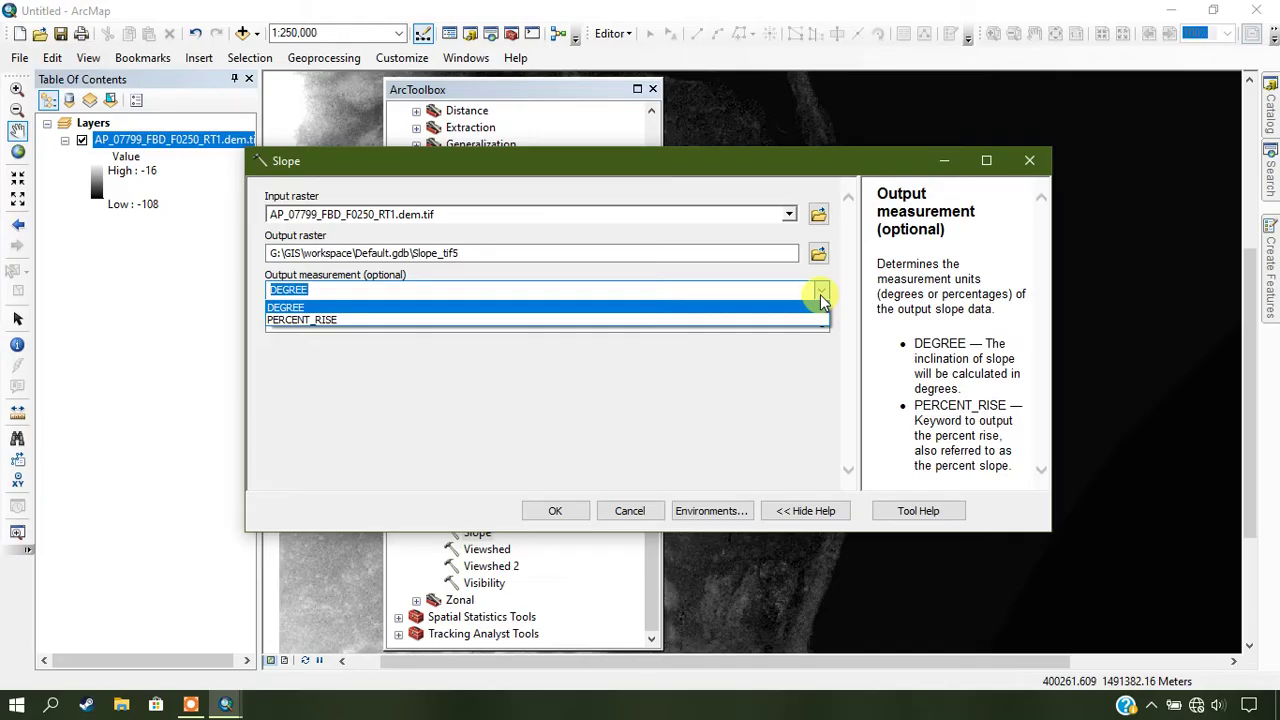
pyautogui.click(464, 307)
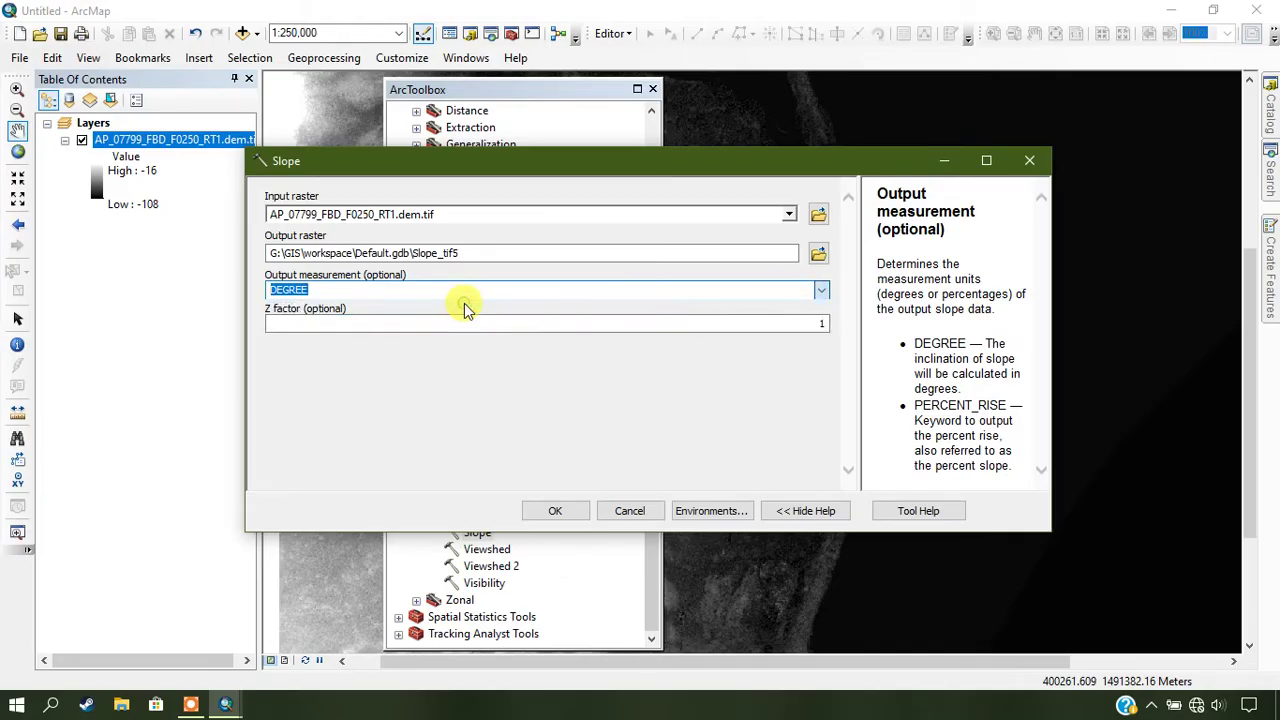
pyautogui.click(823, 289)
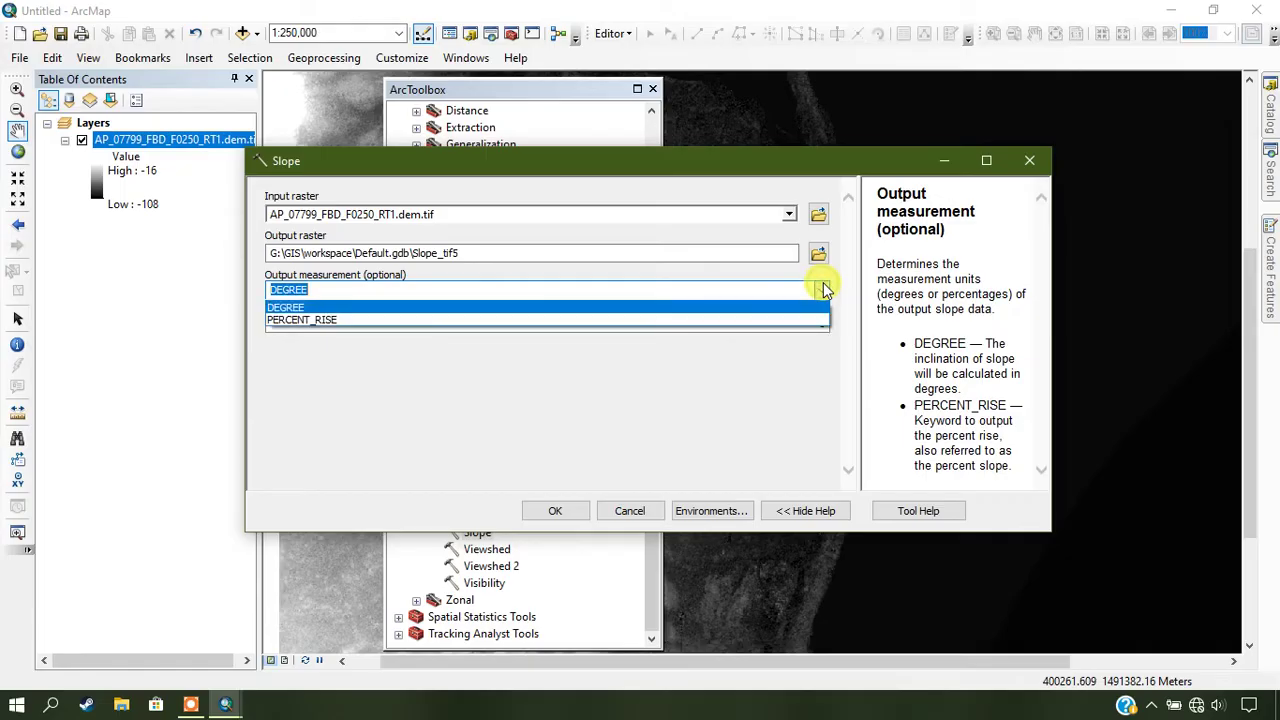
pyautogui.click(792, 368)
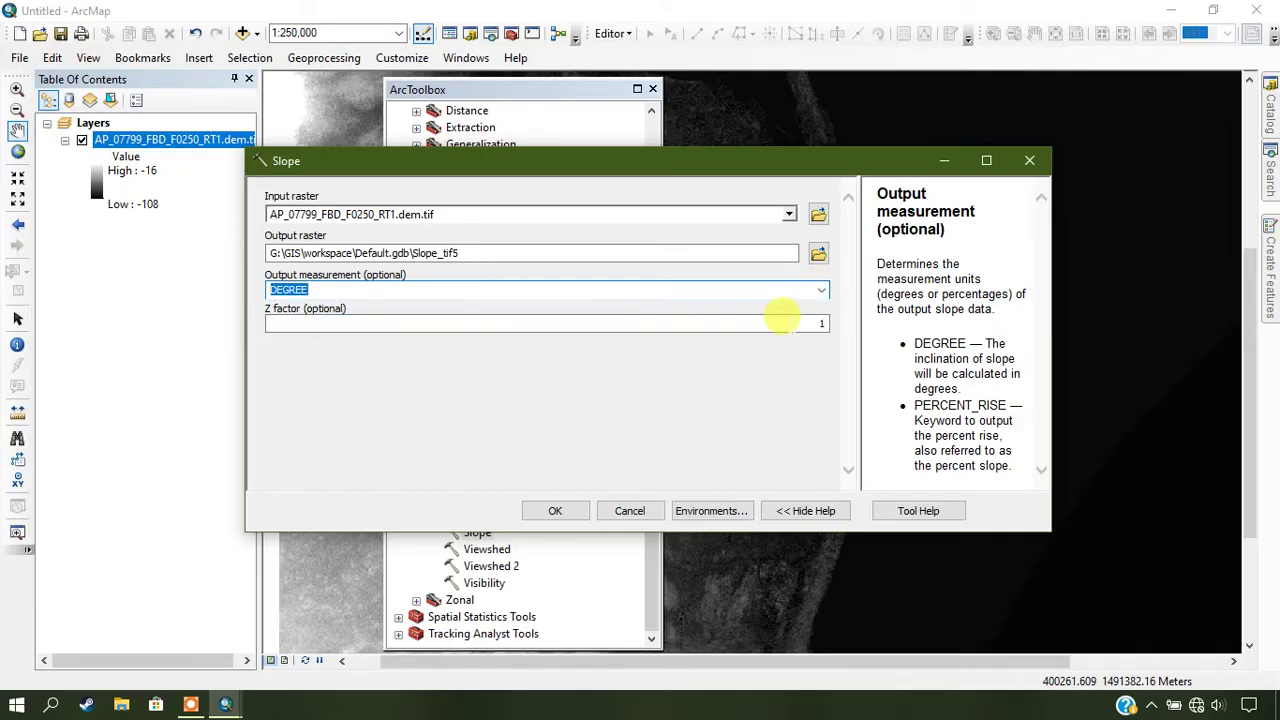
pyautogui.click(818, 322)
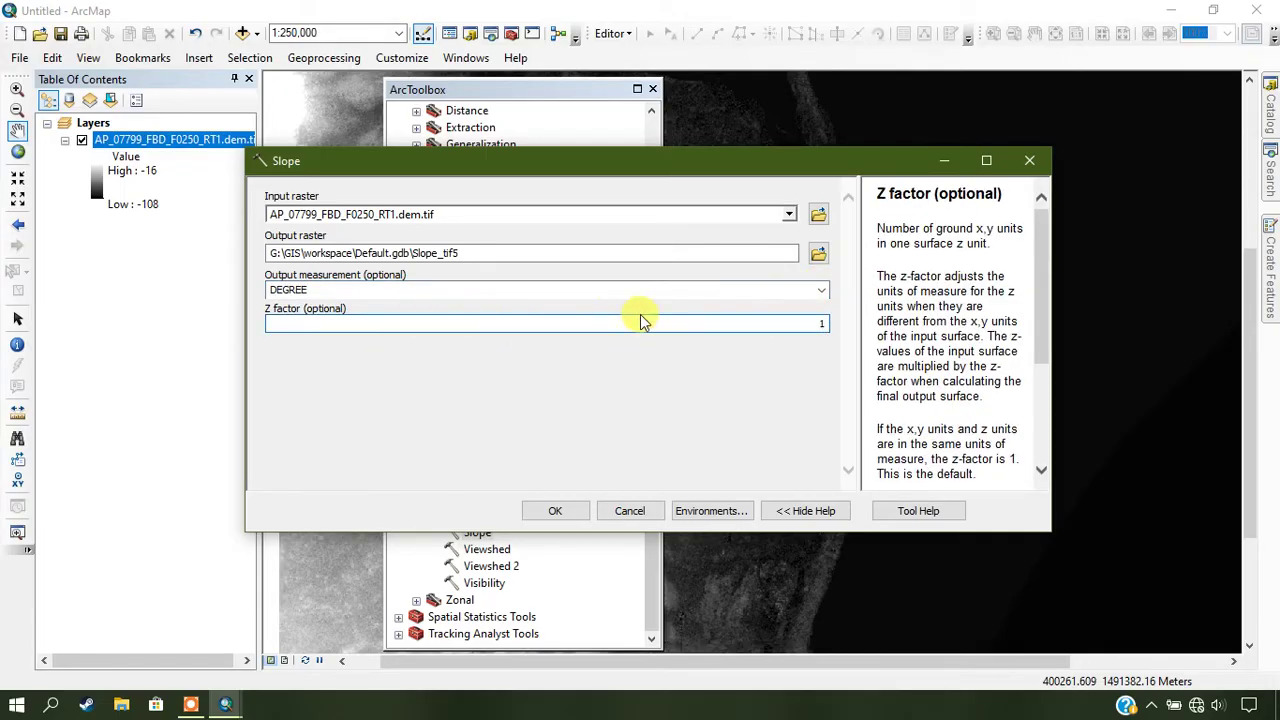
pyautogui.doubleClick(805, 324)
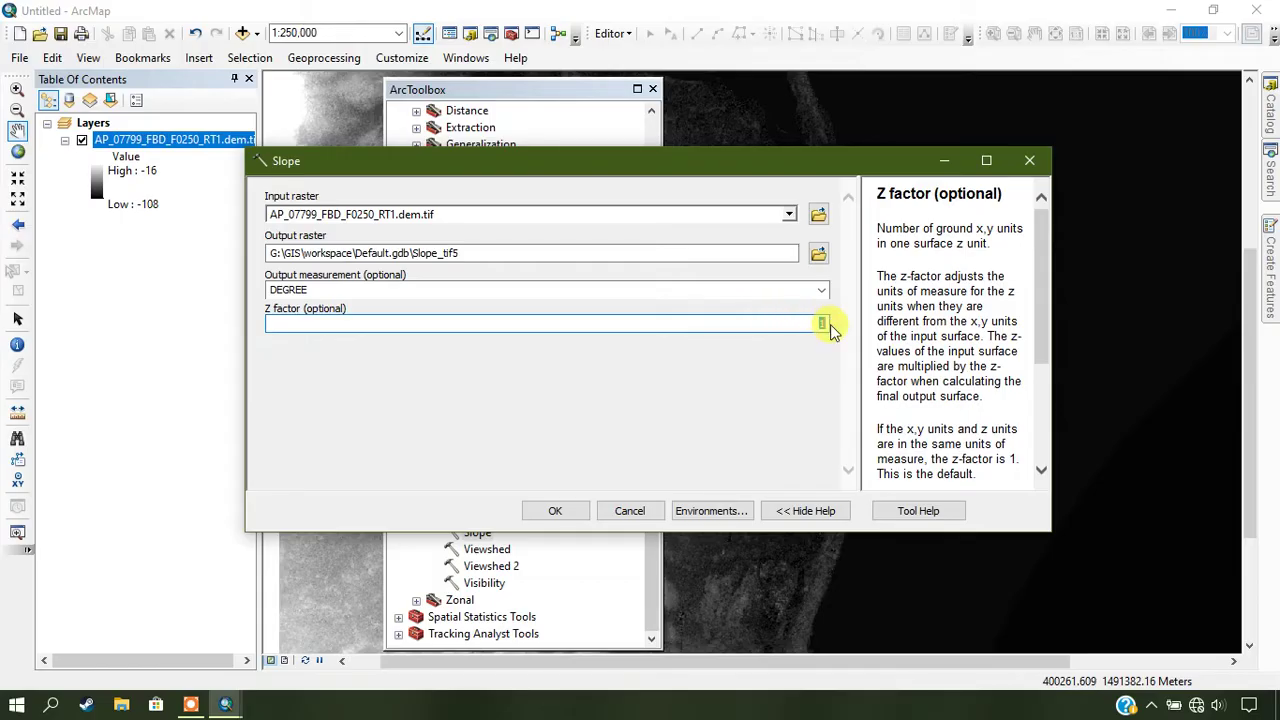
pyautogui.click(743, 350)
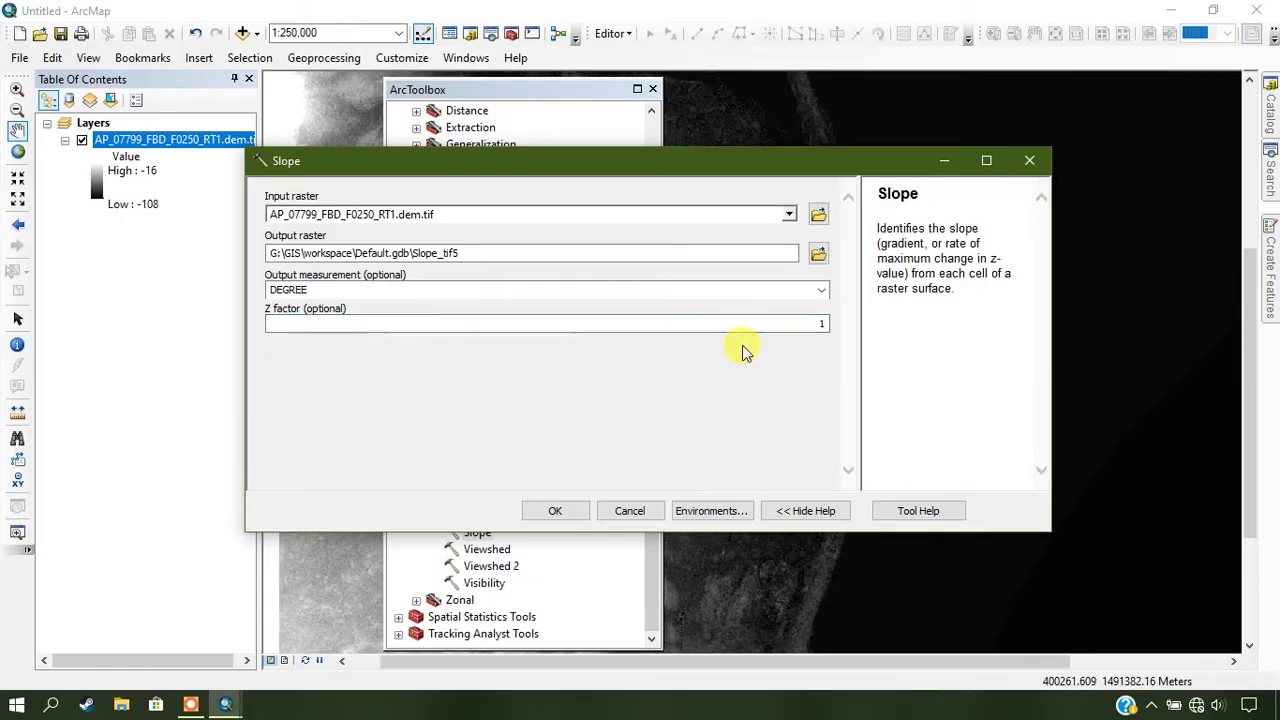
pyautogui.moveTo(592, 175)
pyautogui.mouseDown()
pyautogui.moveTo(617, 155)
pyautogui.moveTo(604, 172)
pyautogui.mouseUp()
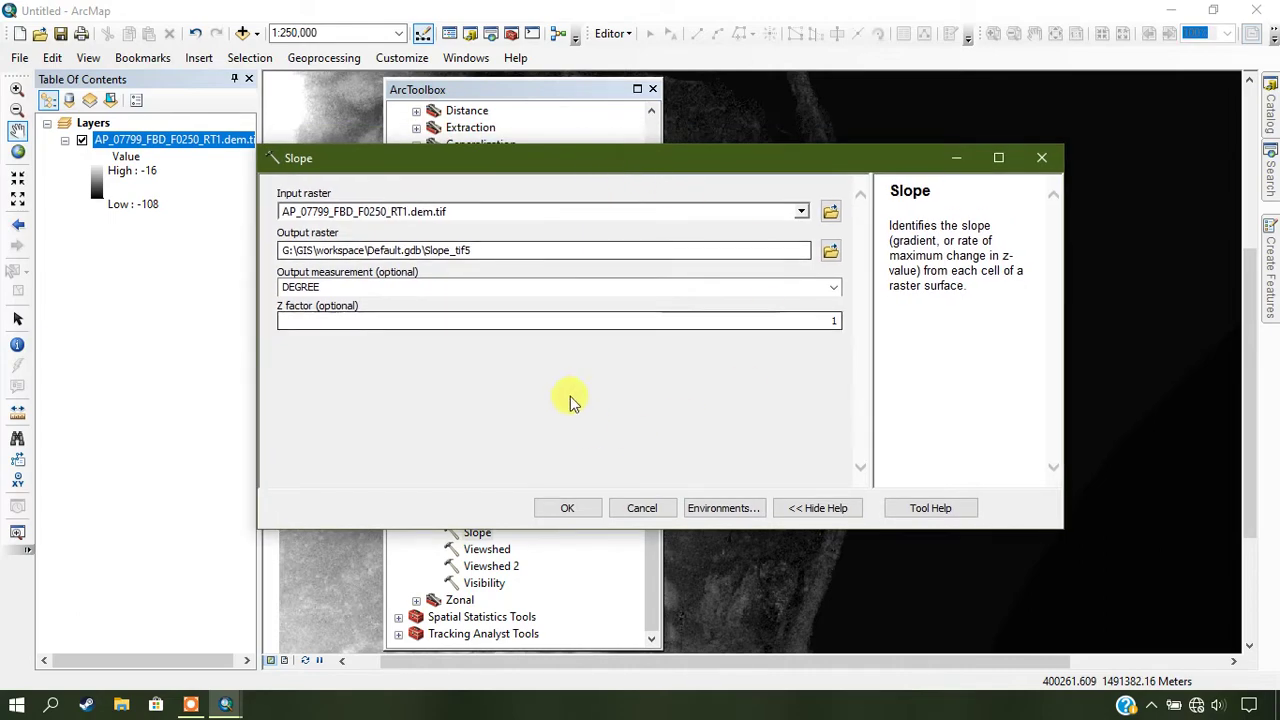
# Run Slope to create Slope_tif5, close the toolbox, zoom to the lake, hide the DEM.
pyautogui.click(566, 508)
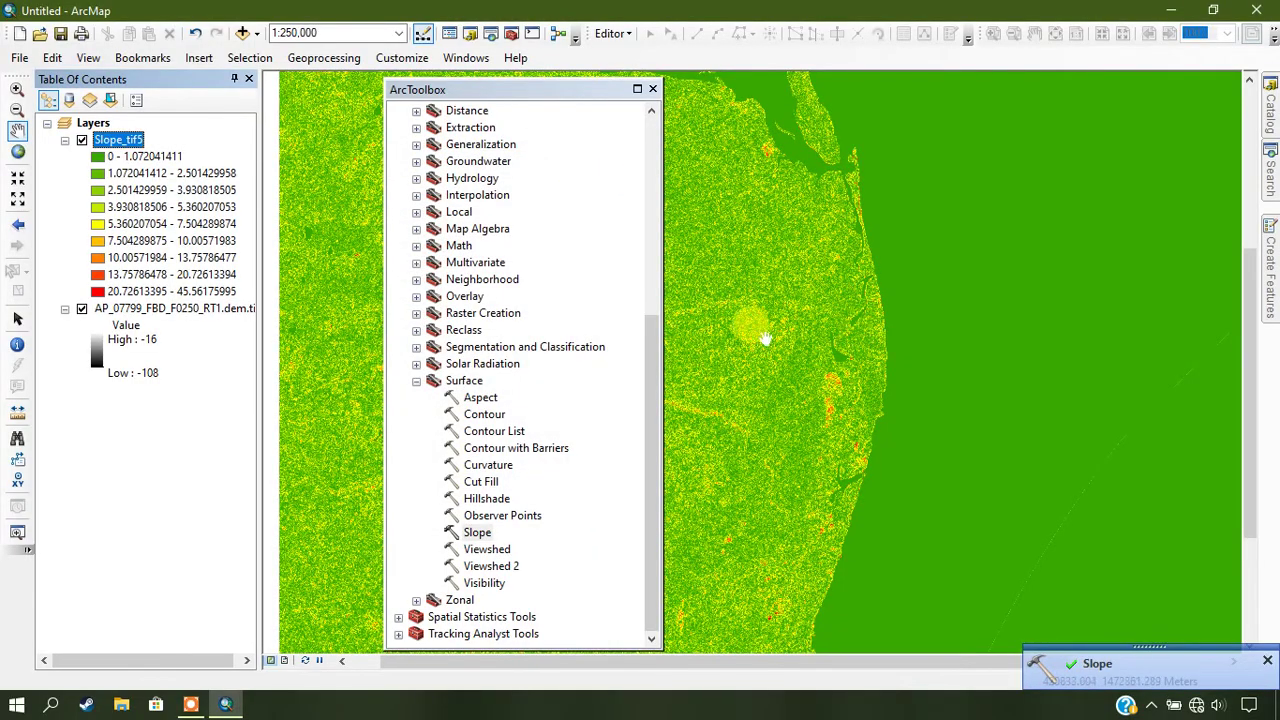
pyautogui.click(652, 89)
pyautogui.moveTo(658, 440); pyautogui.dragTo(708, 258)
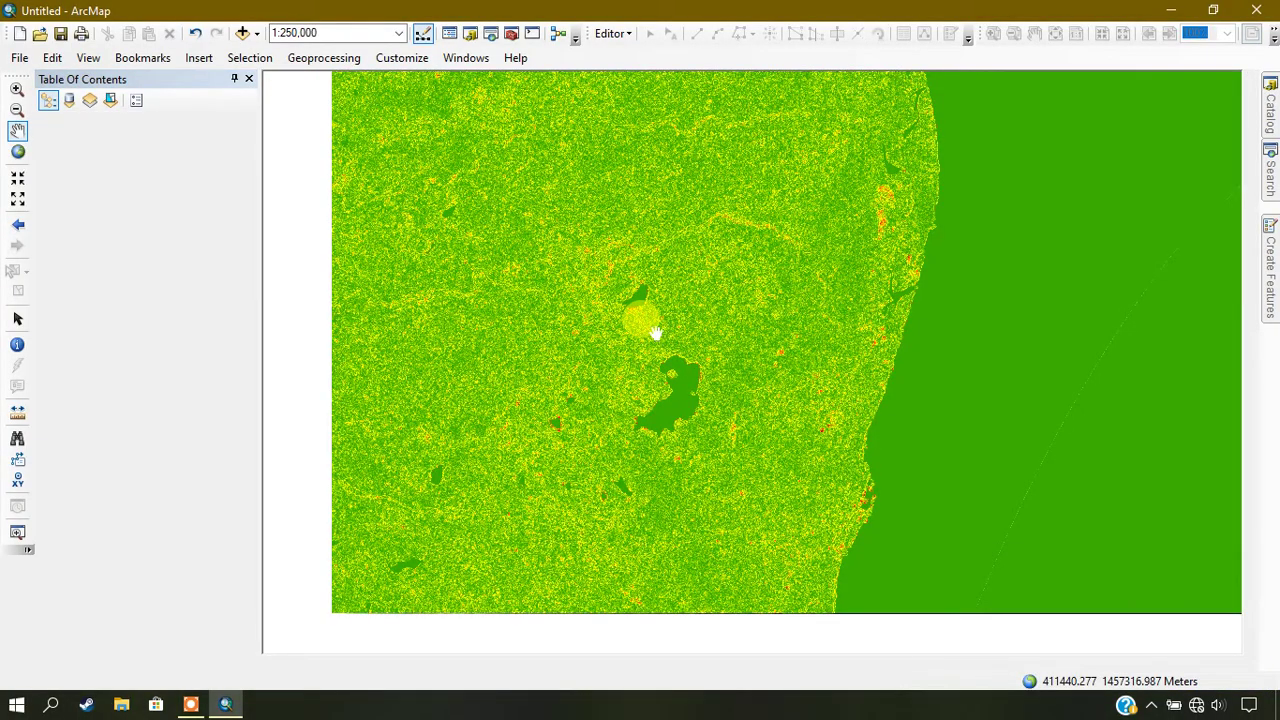
pyautogui.scroll(-1, 652, 332)
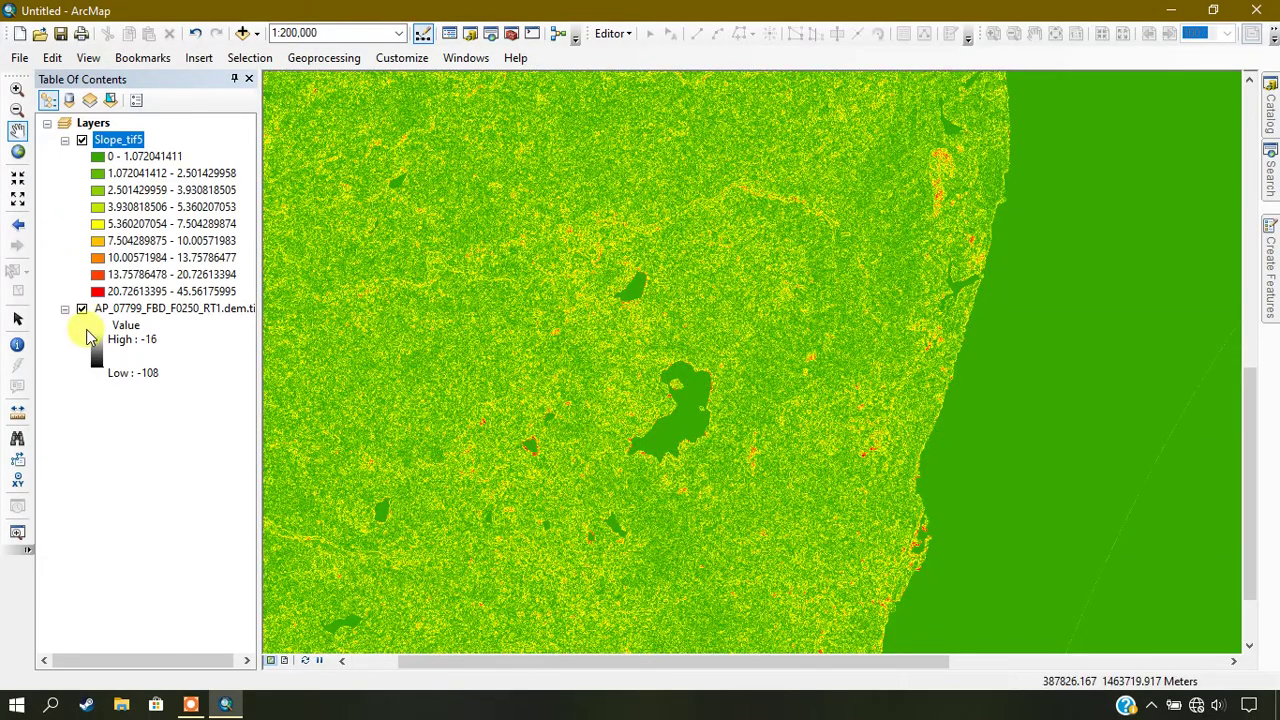
pyautogui.click(82, 309)
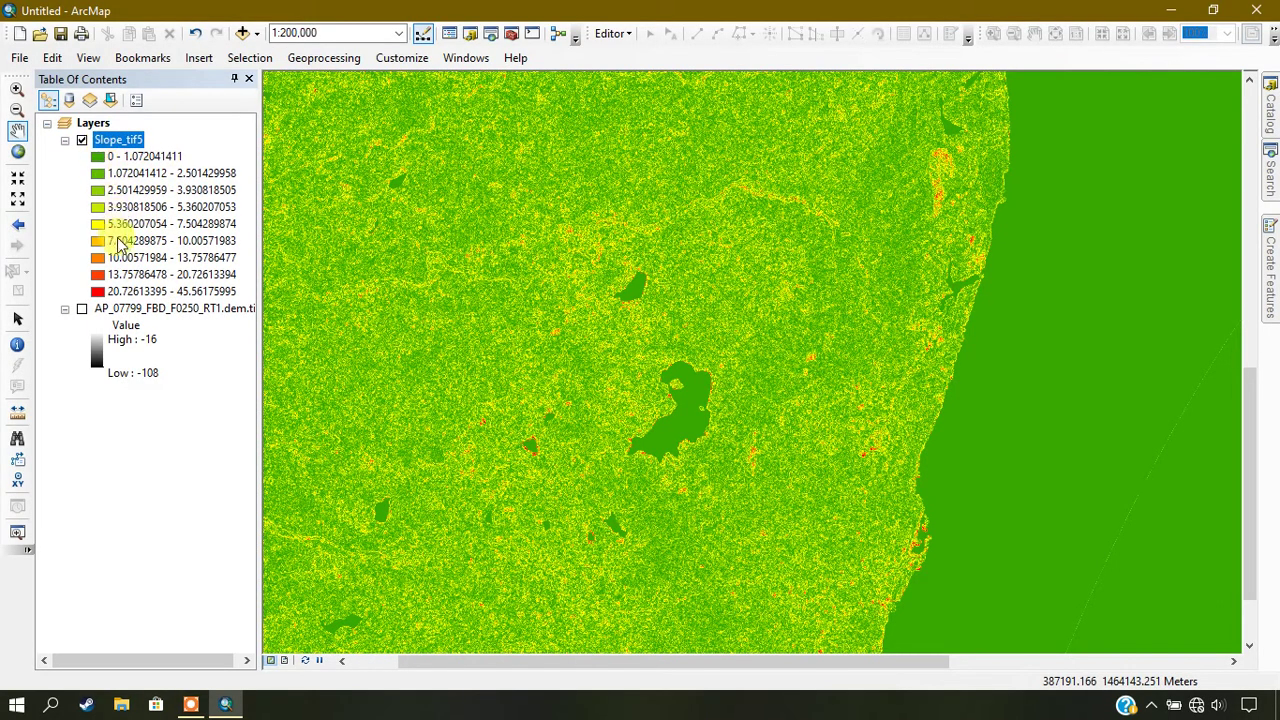
# Open Layer Properties for Slope_tif5 from its Table of Contents context menu.
pyautogui.rightClick(133, 143)
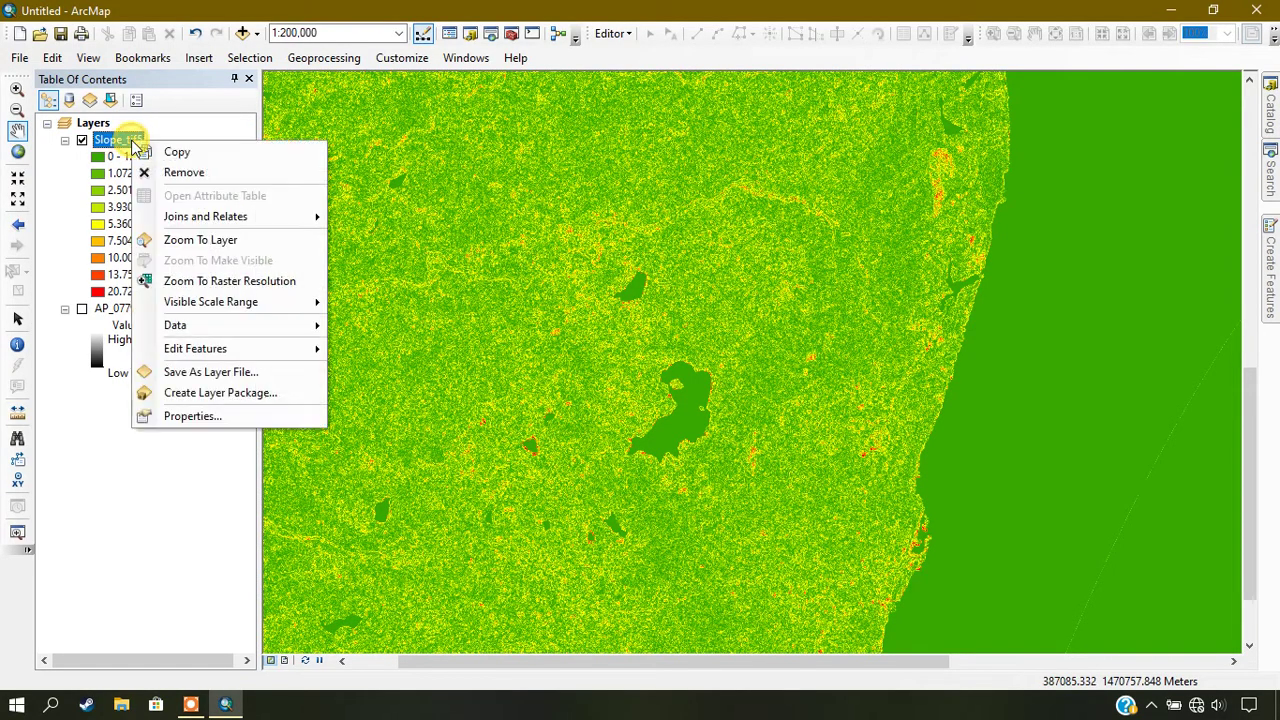
pyautogui.click(188, 417)
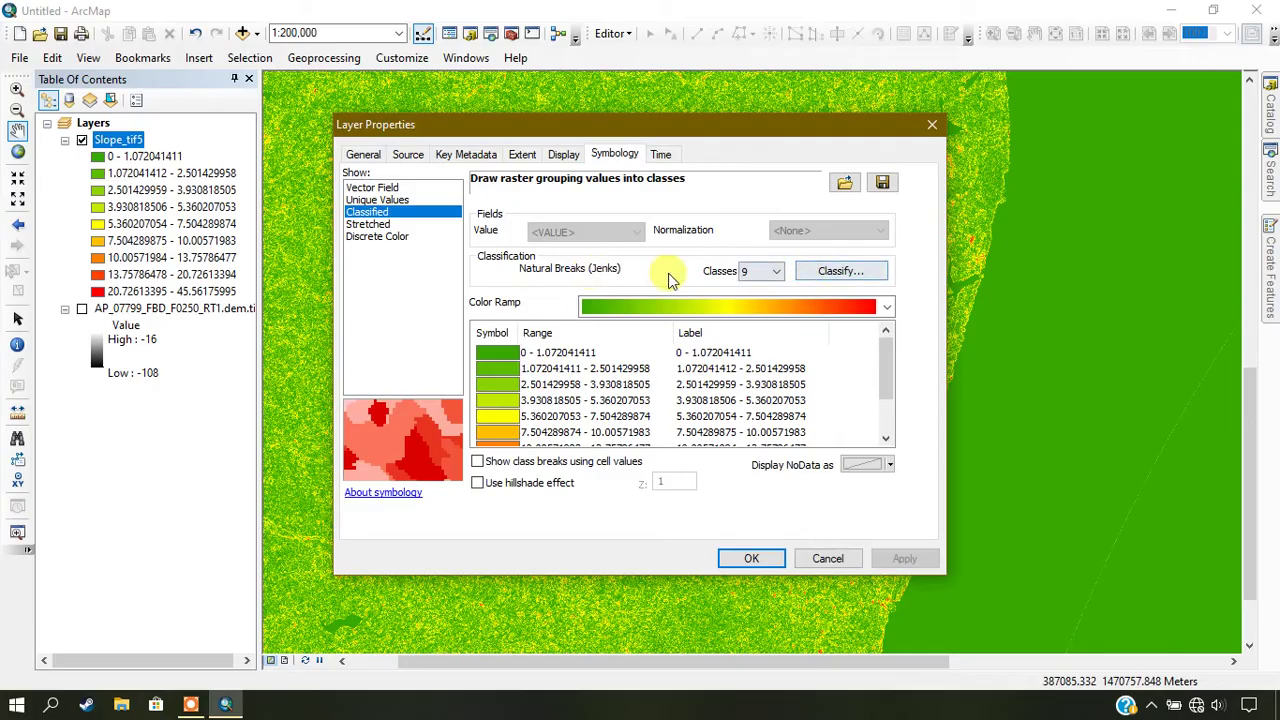
# In Classify, apply Equal Interval breaks (about 5.06 to 45.56) and end on Manual.
pyautogui.click(838, 272)
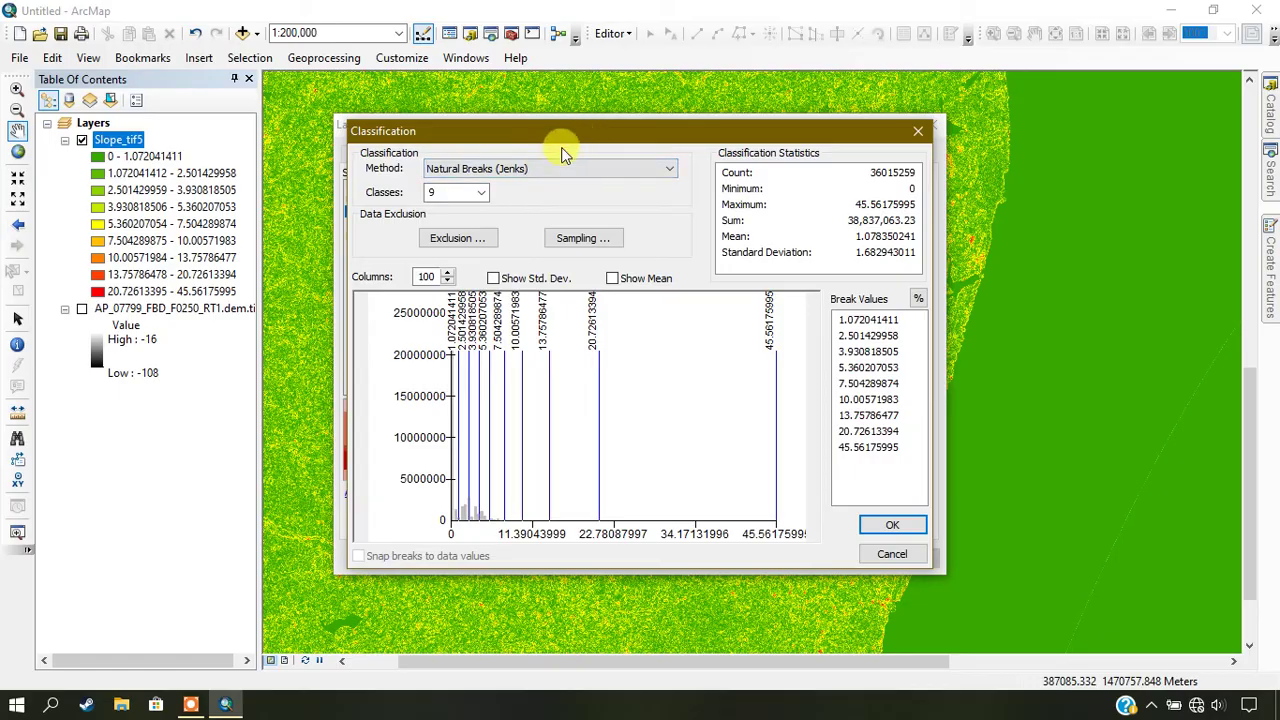
pyautogui.click(541, 174)
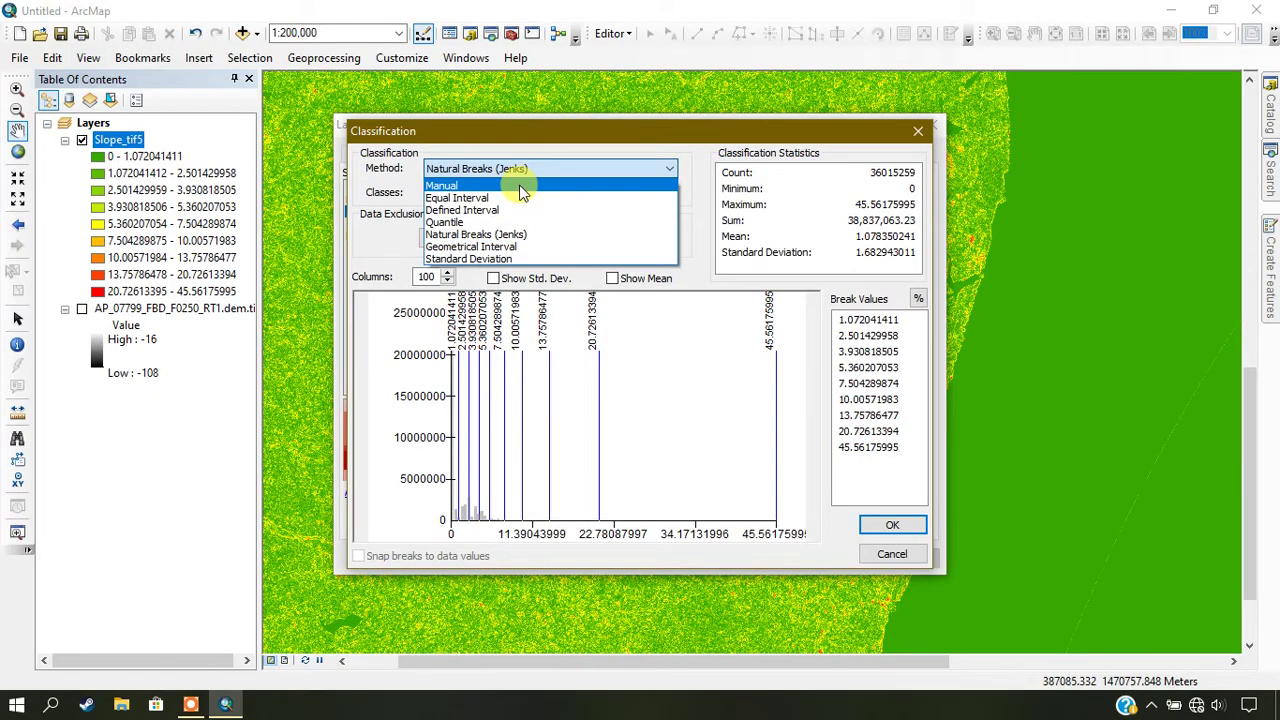
pyautogui.click(521, 188)
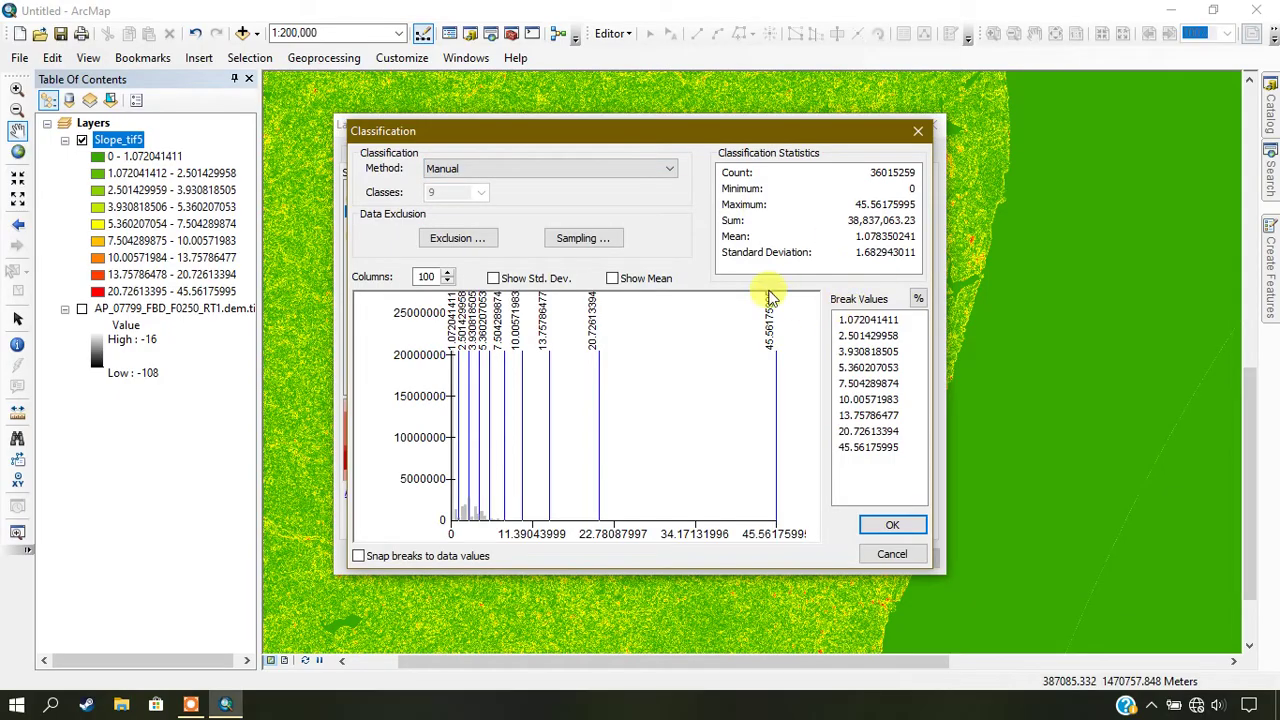
pyautogui.click(846, 321)
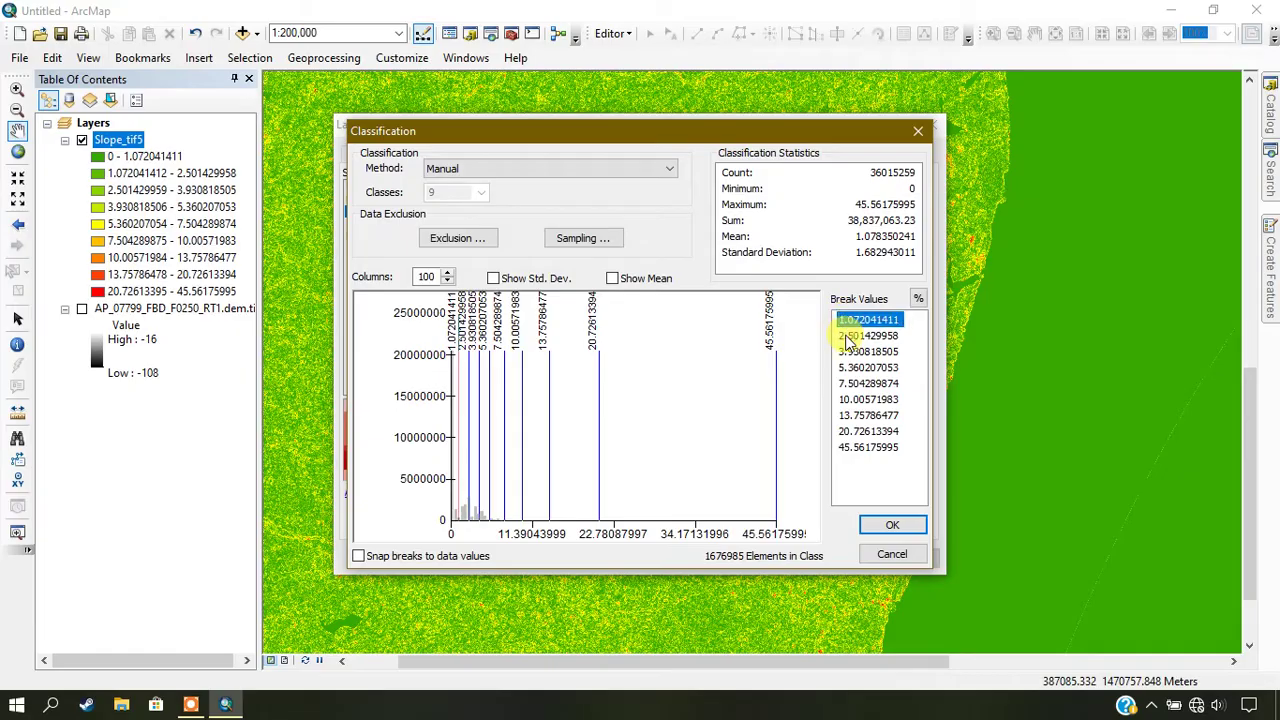
pyautogui.click(848, 352)
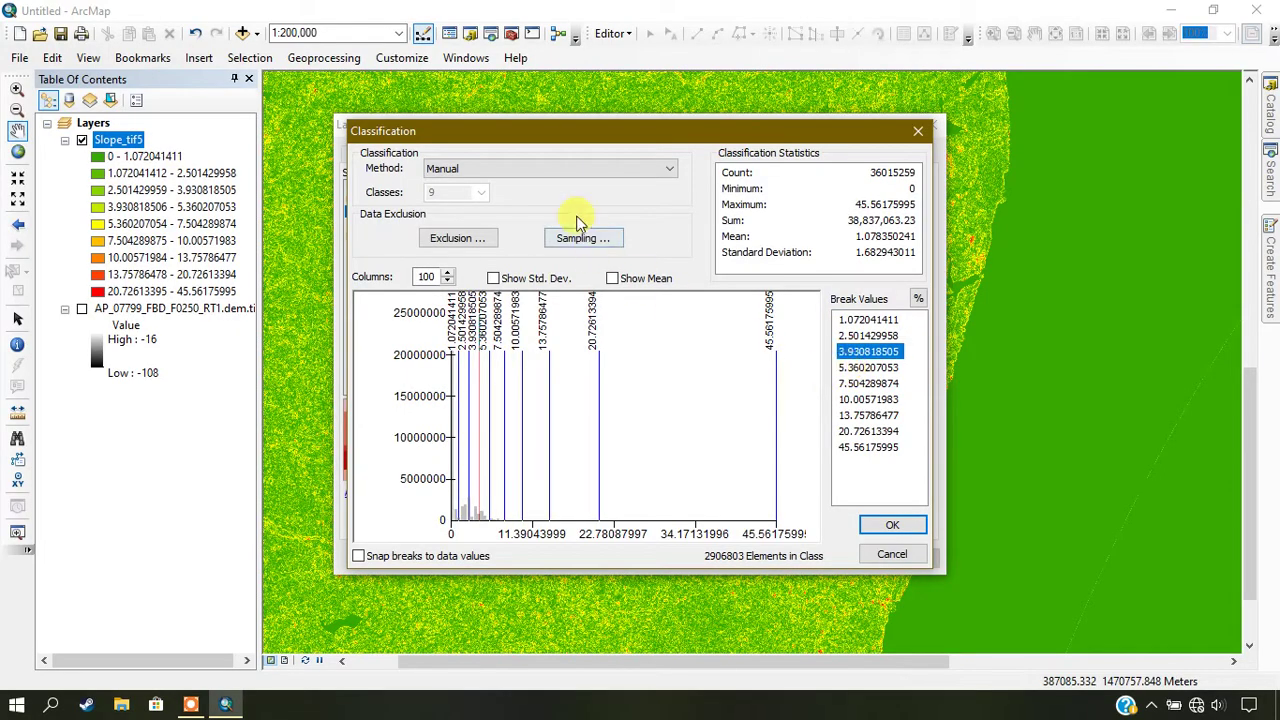
pyautogui.click(549, 169)
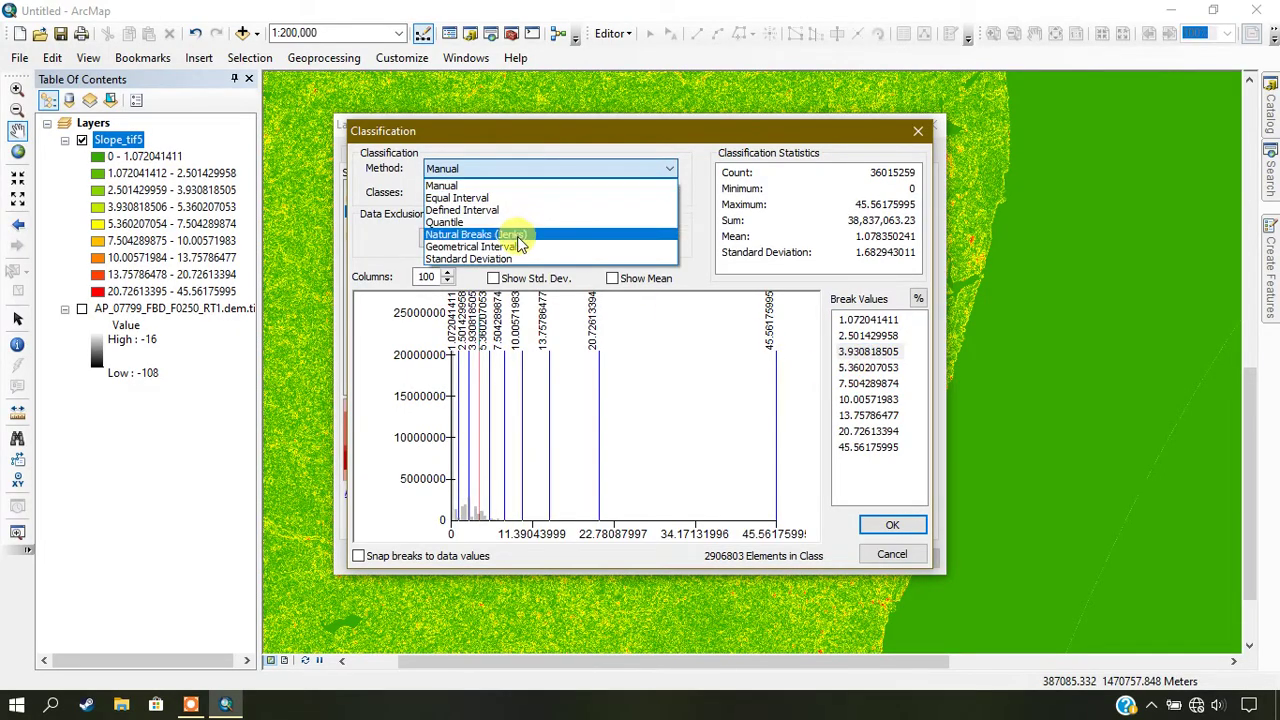
pyautogui.click(523, 199)
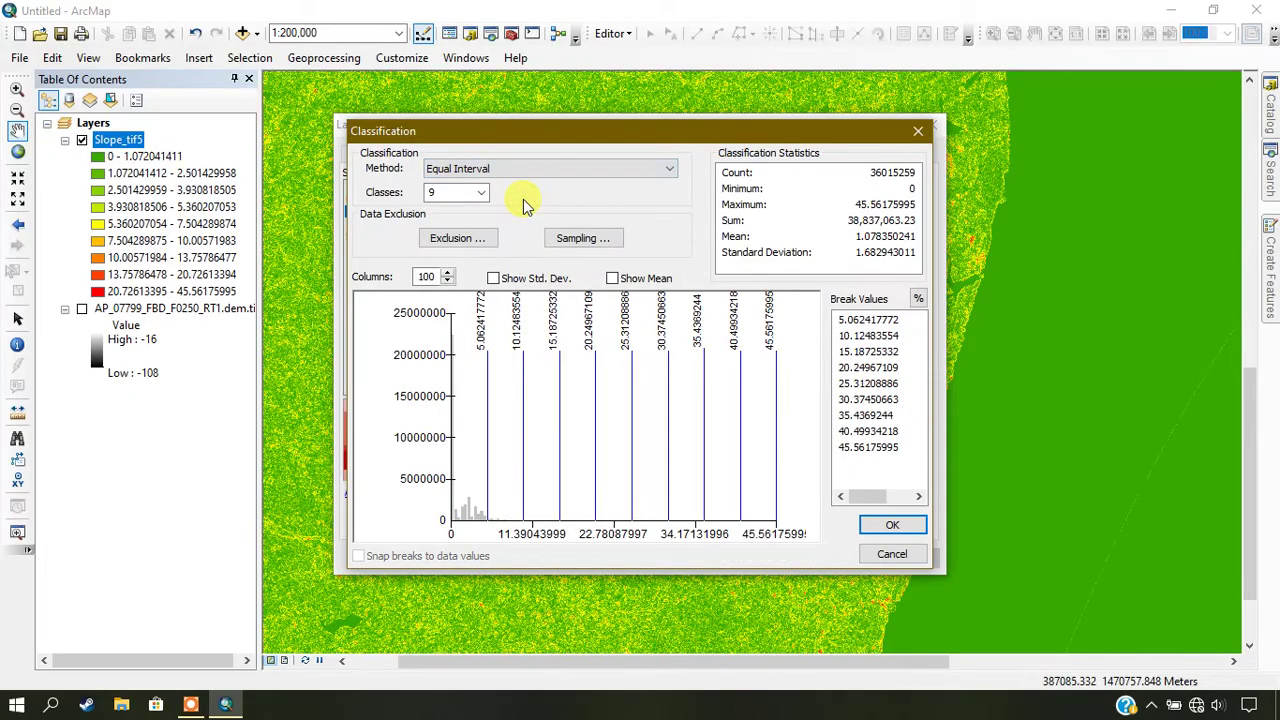
pyautogui.click(632, 170)
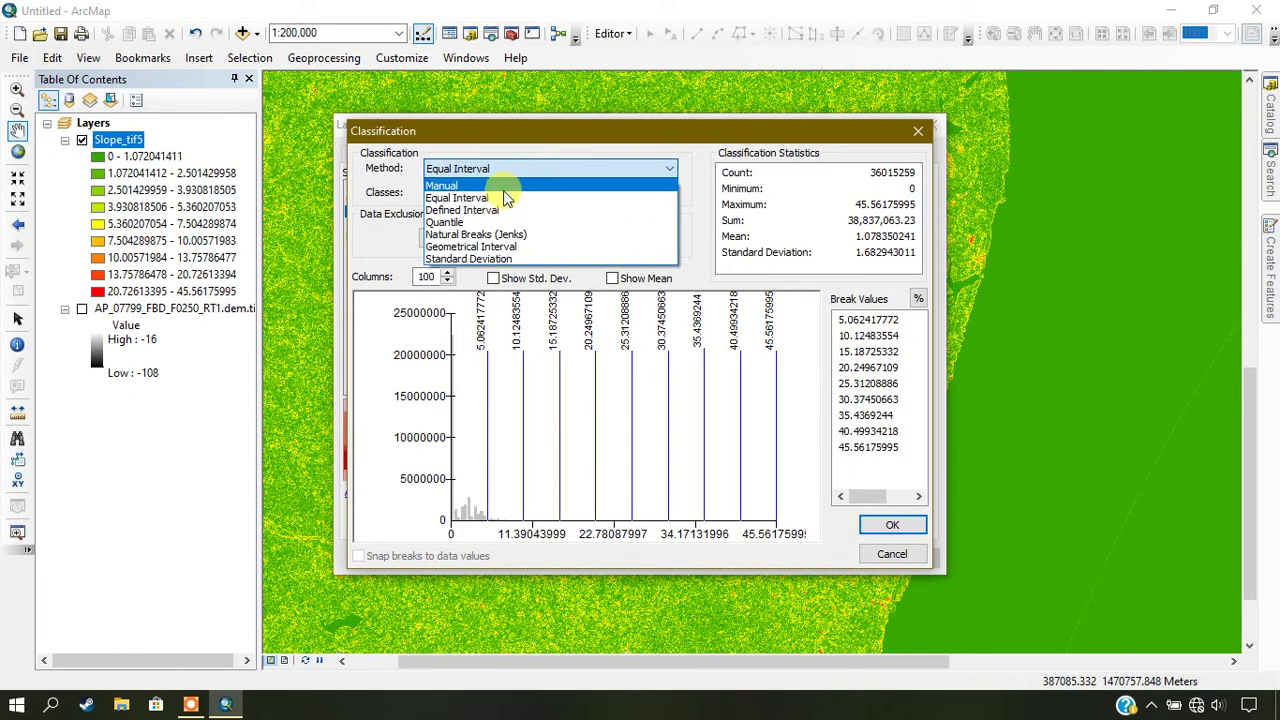
pyautogui.click(505, 190)
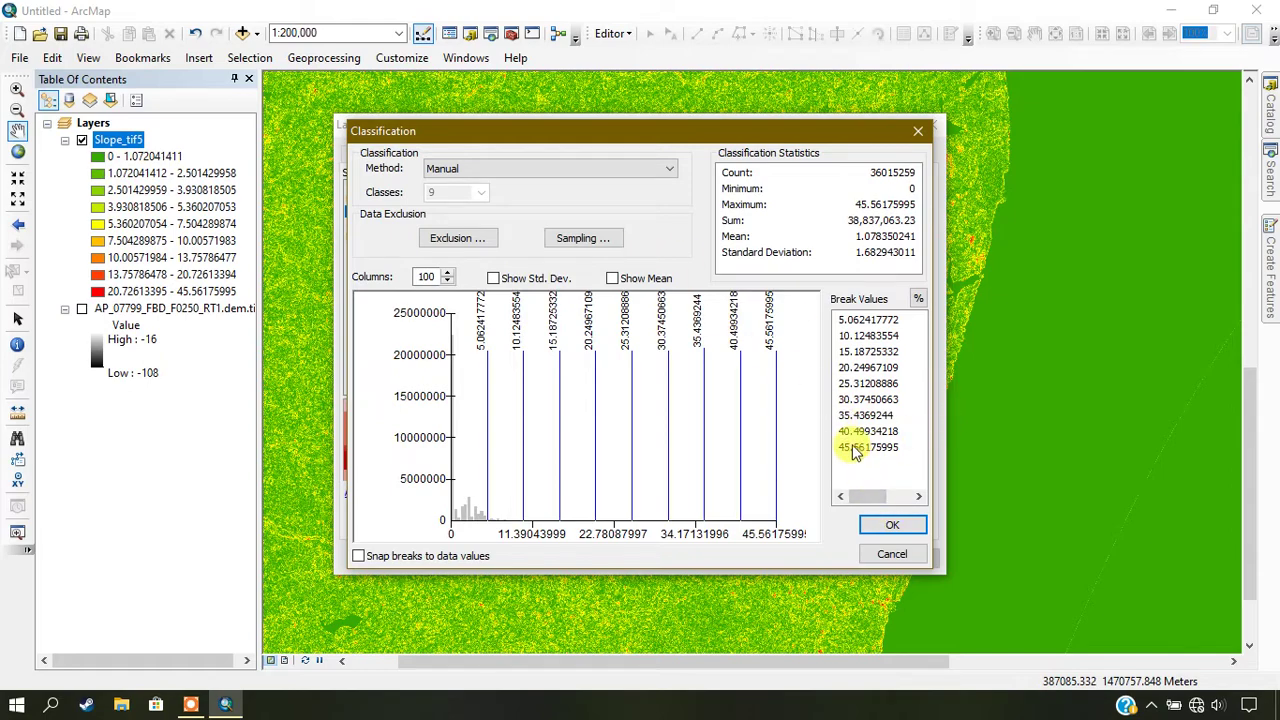
# Confirm the breaks, set Natural Breaks (Jenks) to 5 classes, and apply to the map.
pyautogui.click(900, 524)
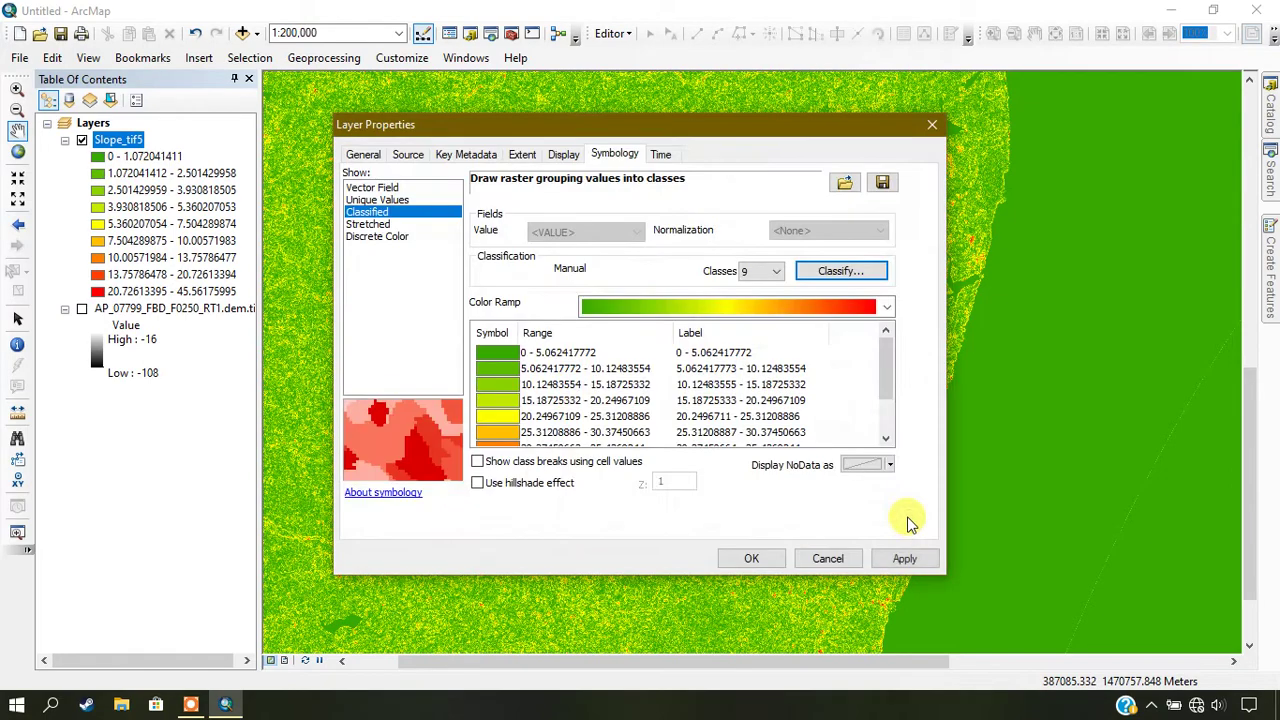
pyautogui.click(758, 271)
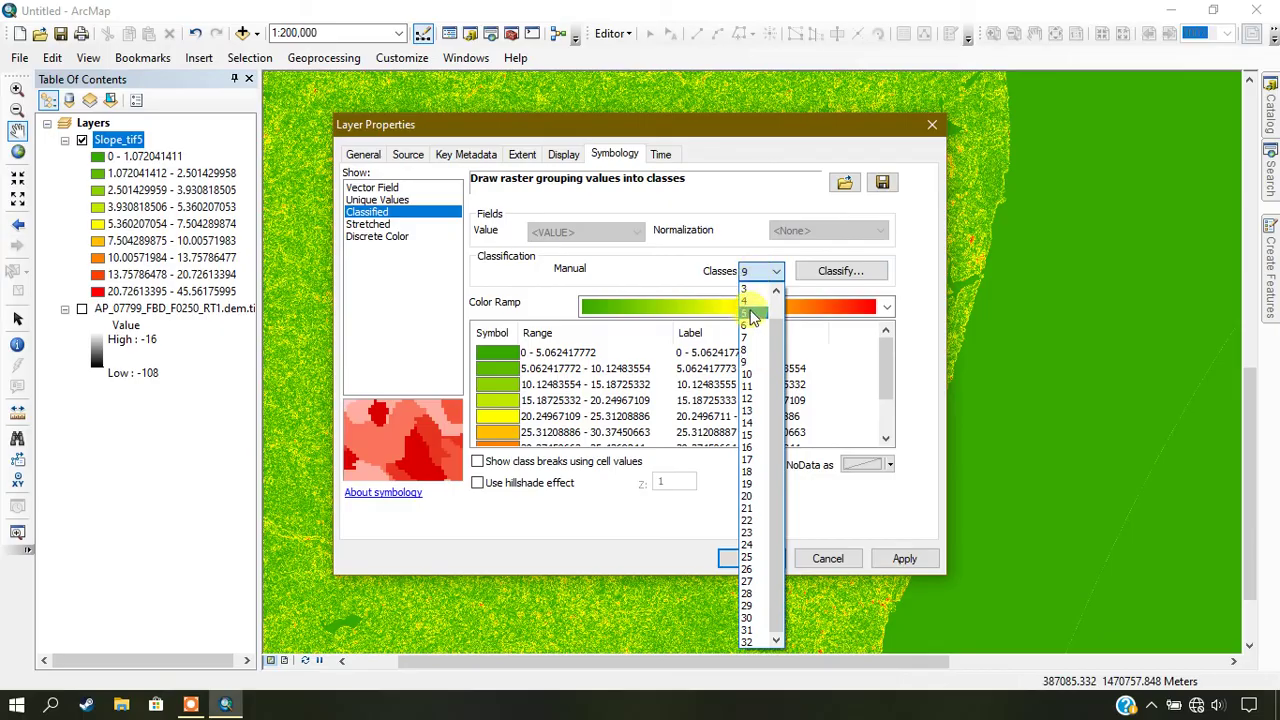
pyautogui.click(748, 314)
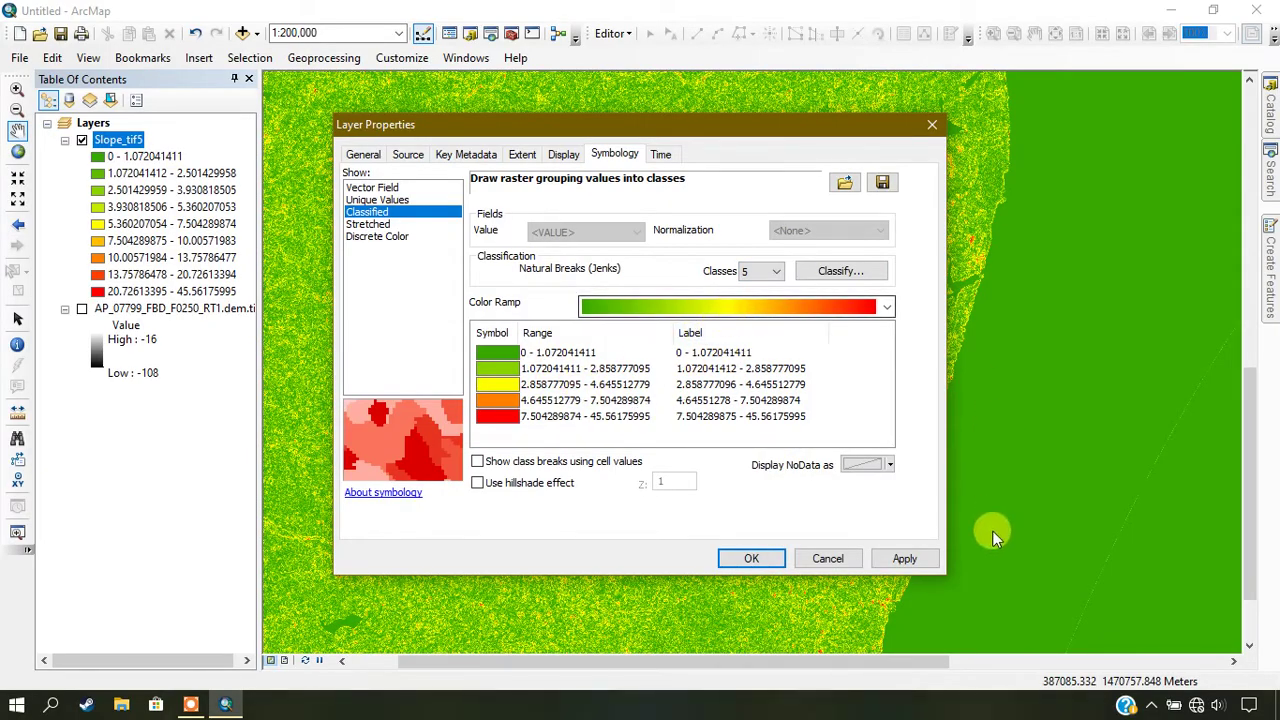
pyautogui.click(910, 560)
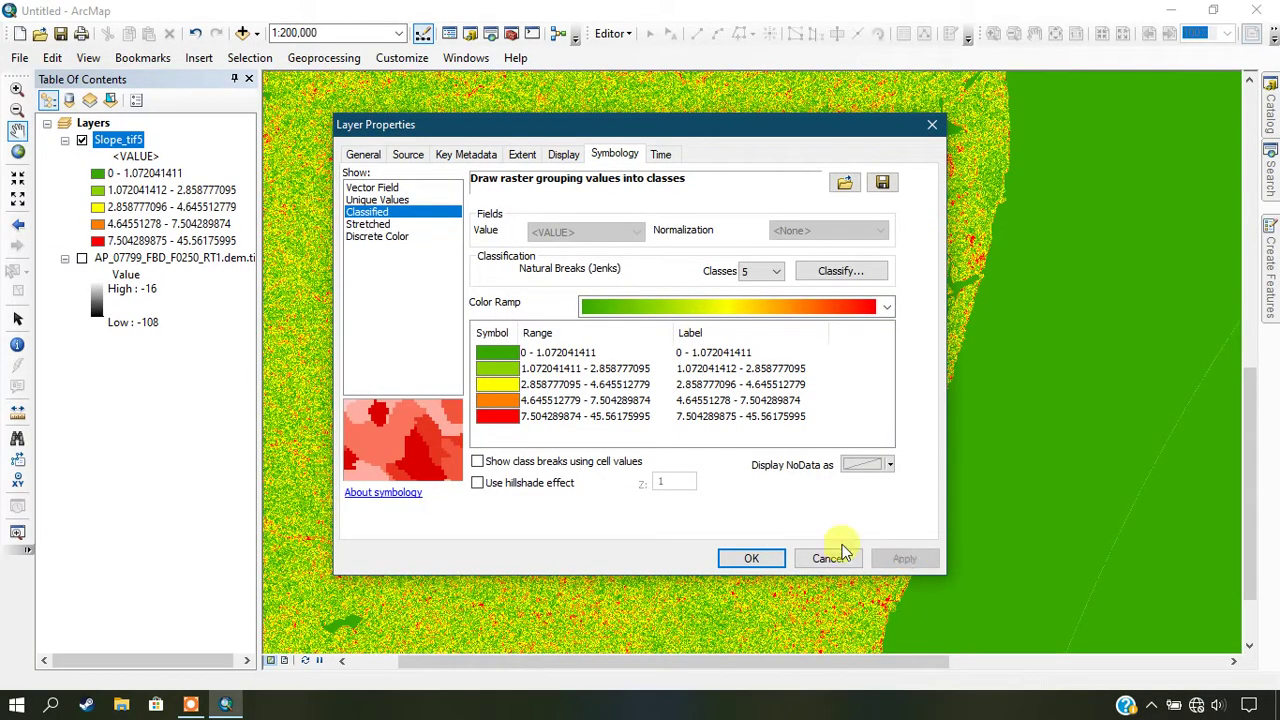
pyautogui.moveTo(752, 138); pyautogui.dragTo(332, 146)
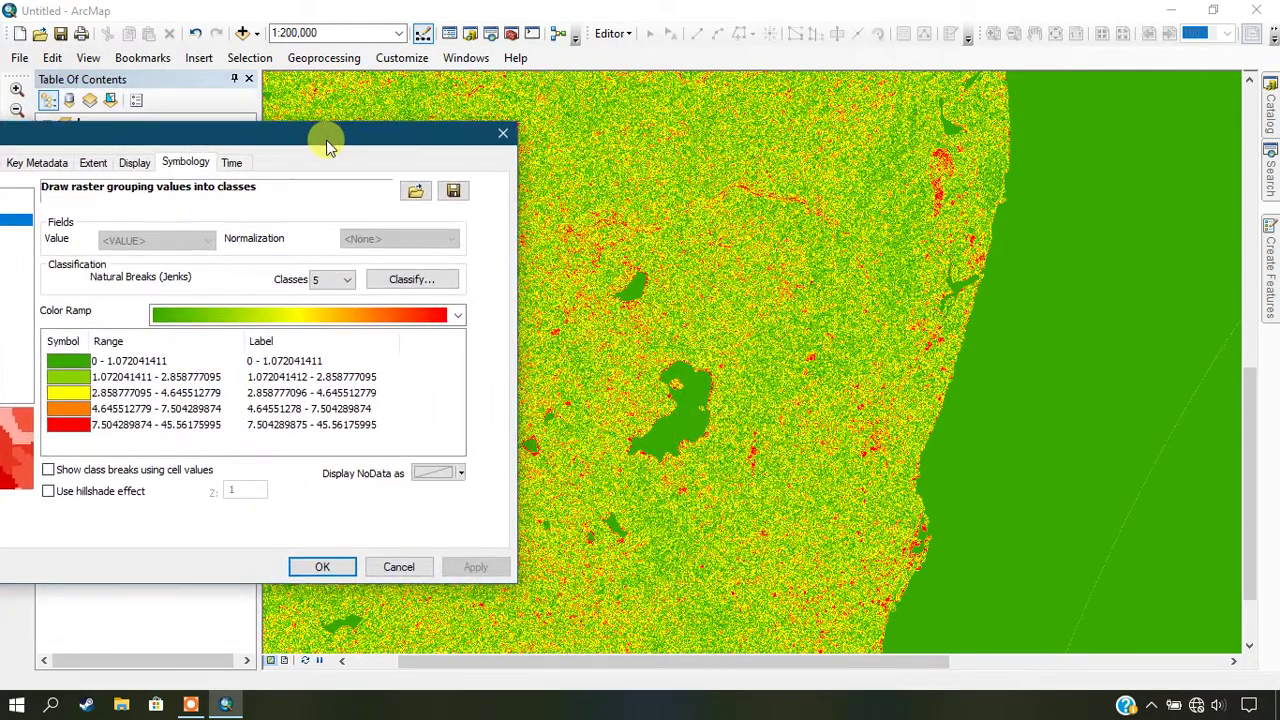
pyautogui.moveTo(332, 146); pyautogui.dragTo(765, 148)
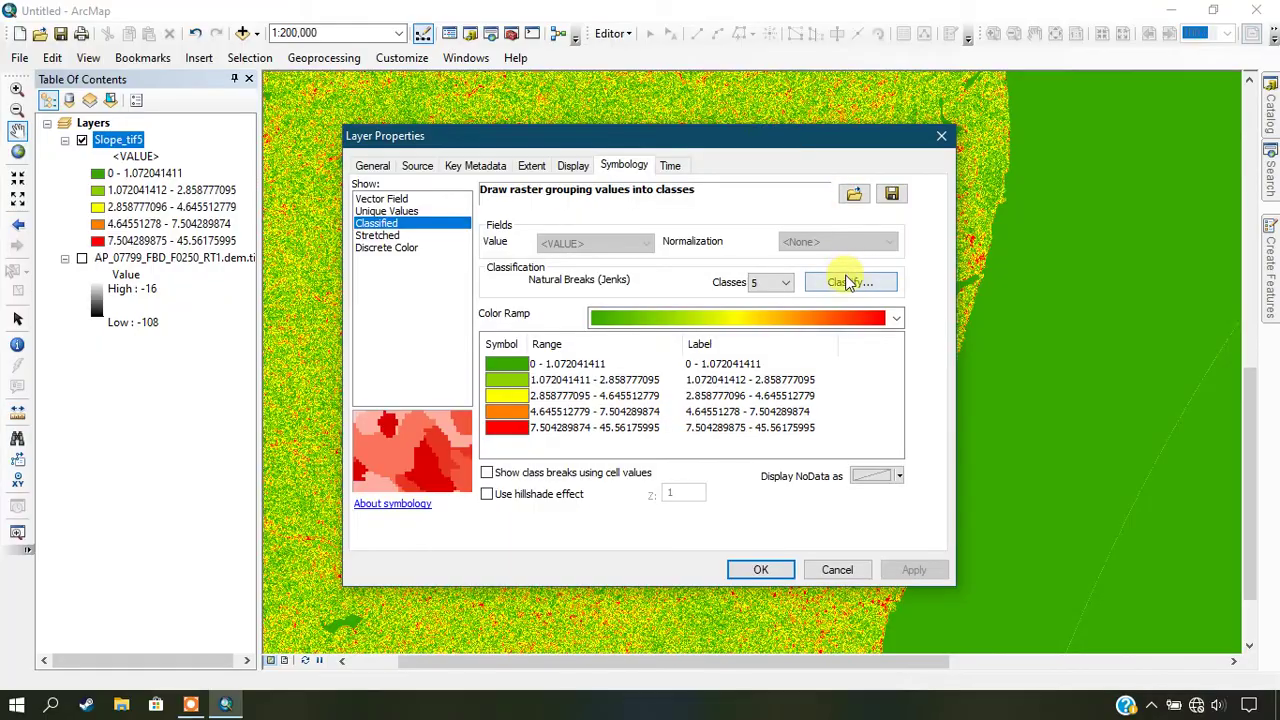
# Try the rainbow and yellow-to-brown colour ramps on the slope classes.
pyautogui.click(894, 318)
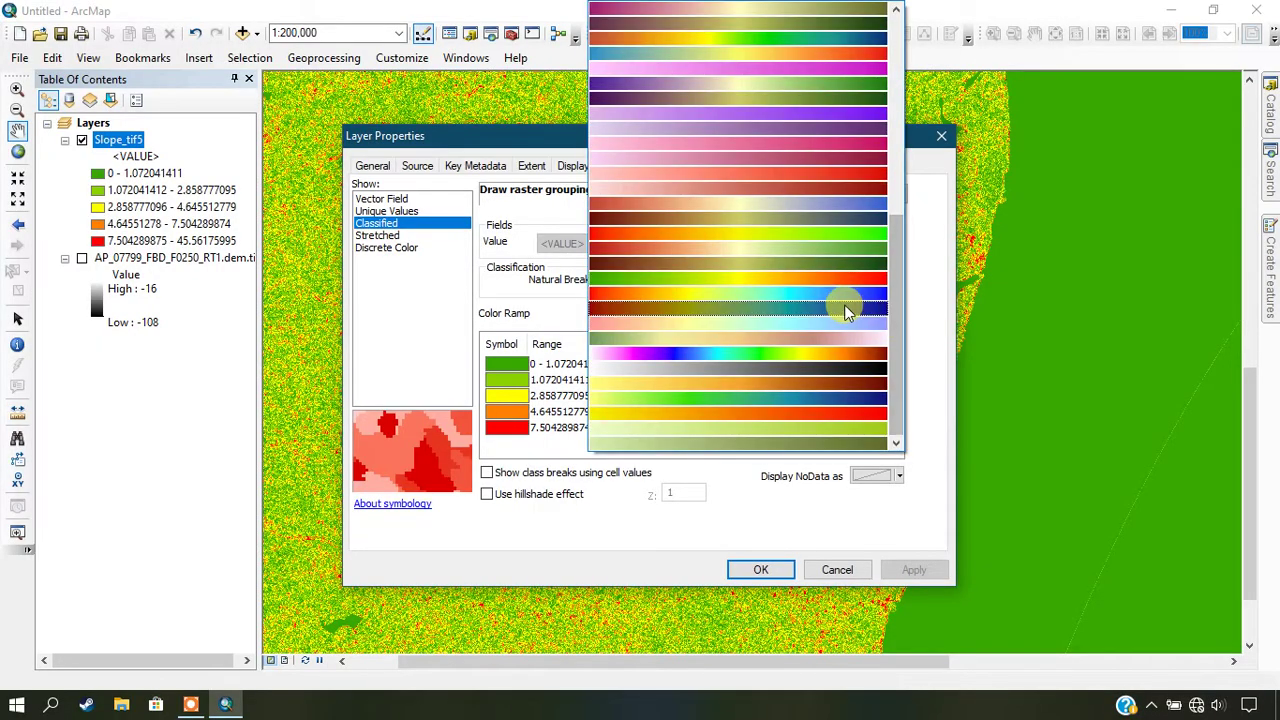
pyautogui.click(780, 354)
pyautogui.click(918, 569)
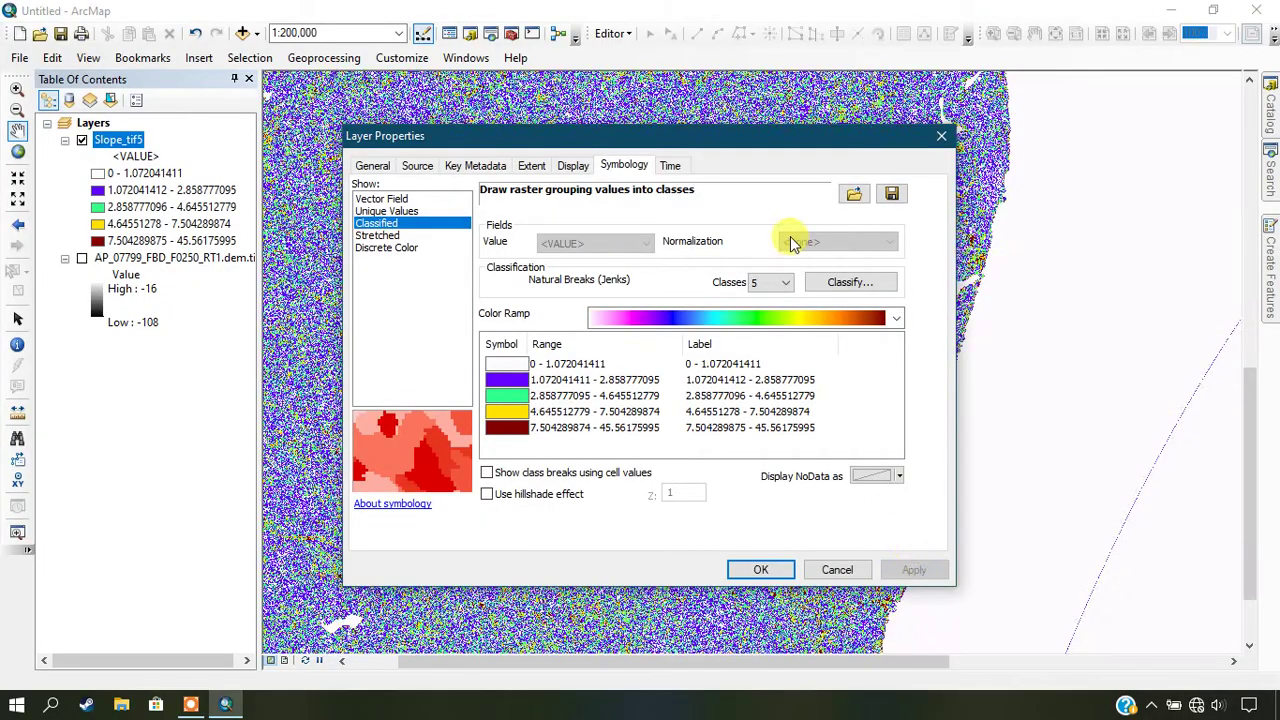
pyautogui.moveTo(766, 143); pyautogui.dragTo(516, 142)
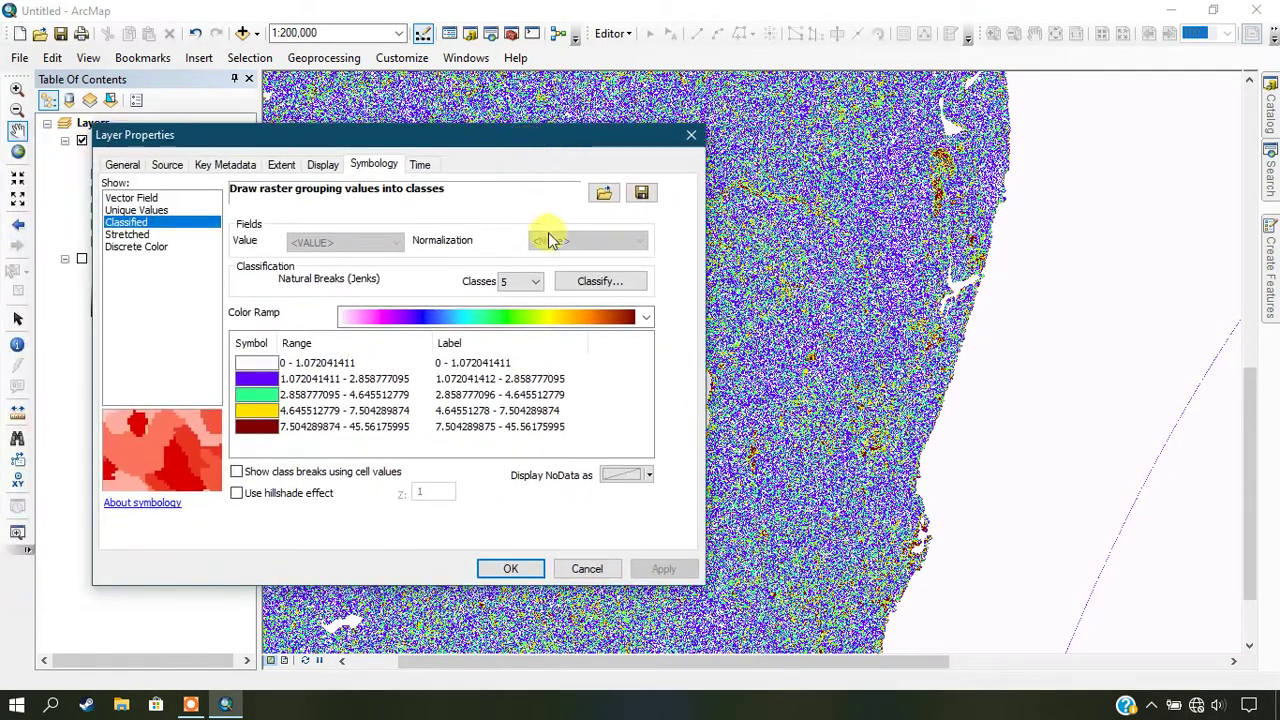
pyautogui.click(601, 318)
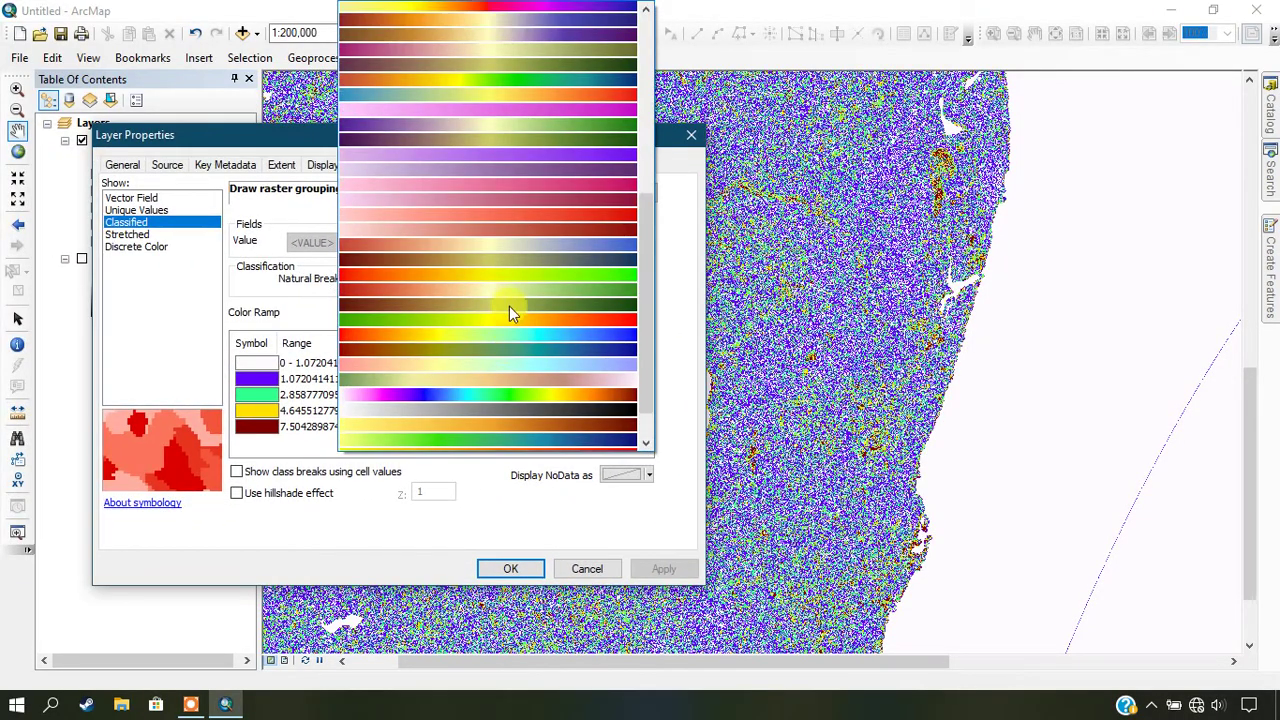
pyautogui.scroll(-1, 509, 313)
pyautogui.click(511, 355)
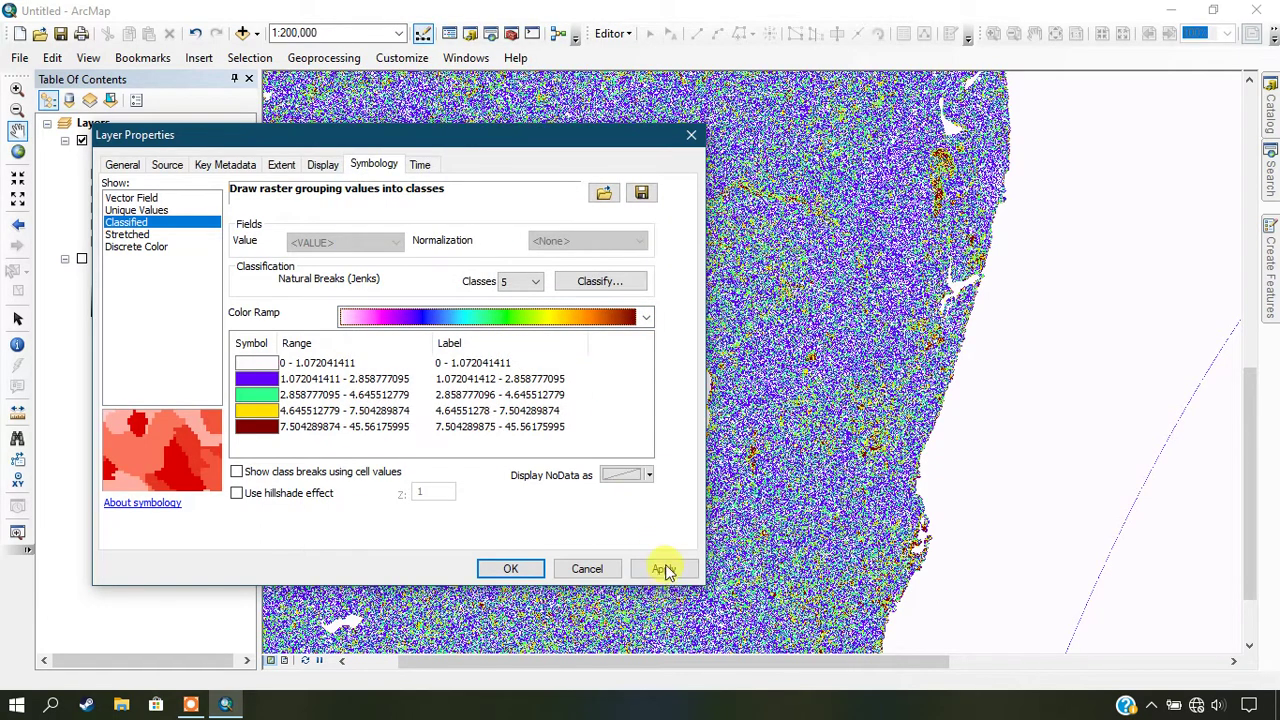
pyautogui.click(665, 569)
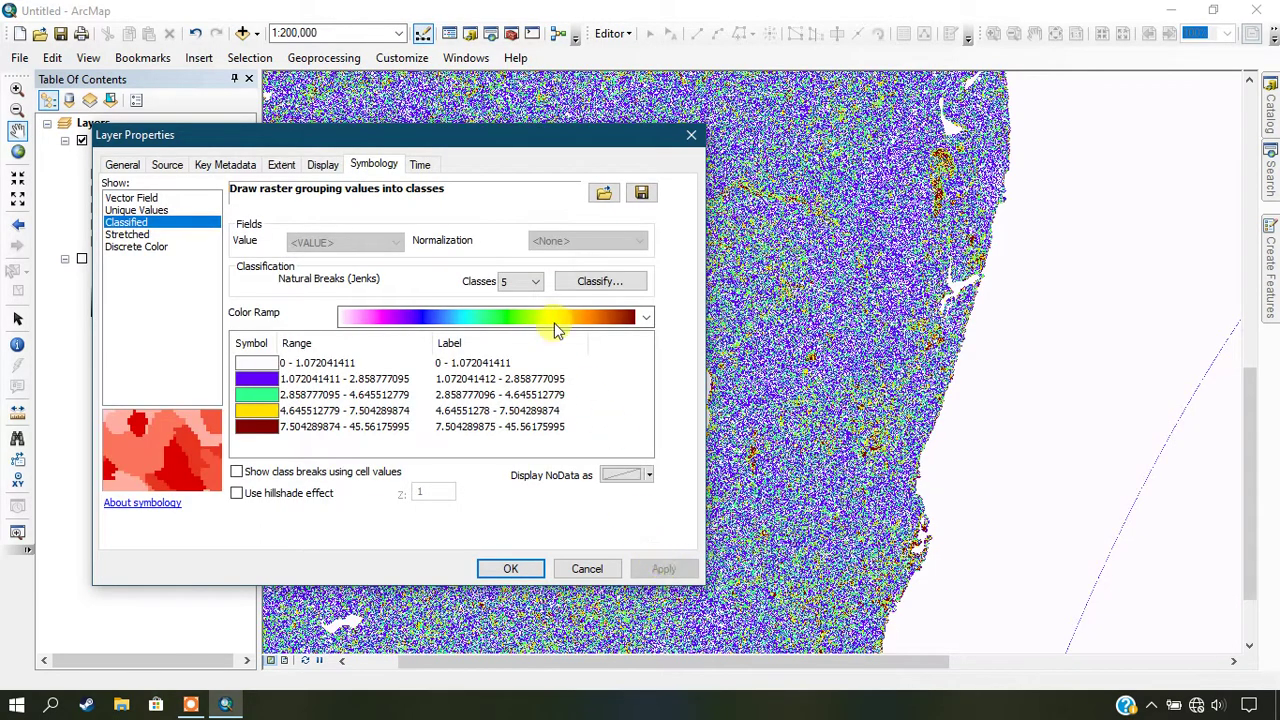
pyautogui.click(556, 320)
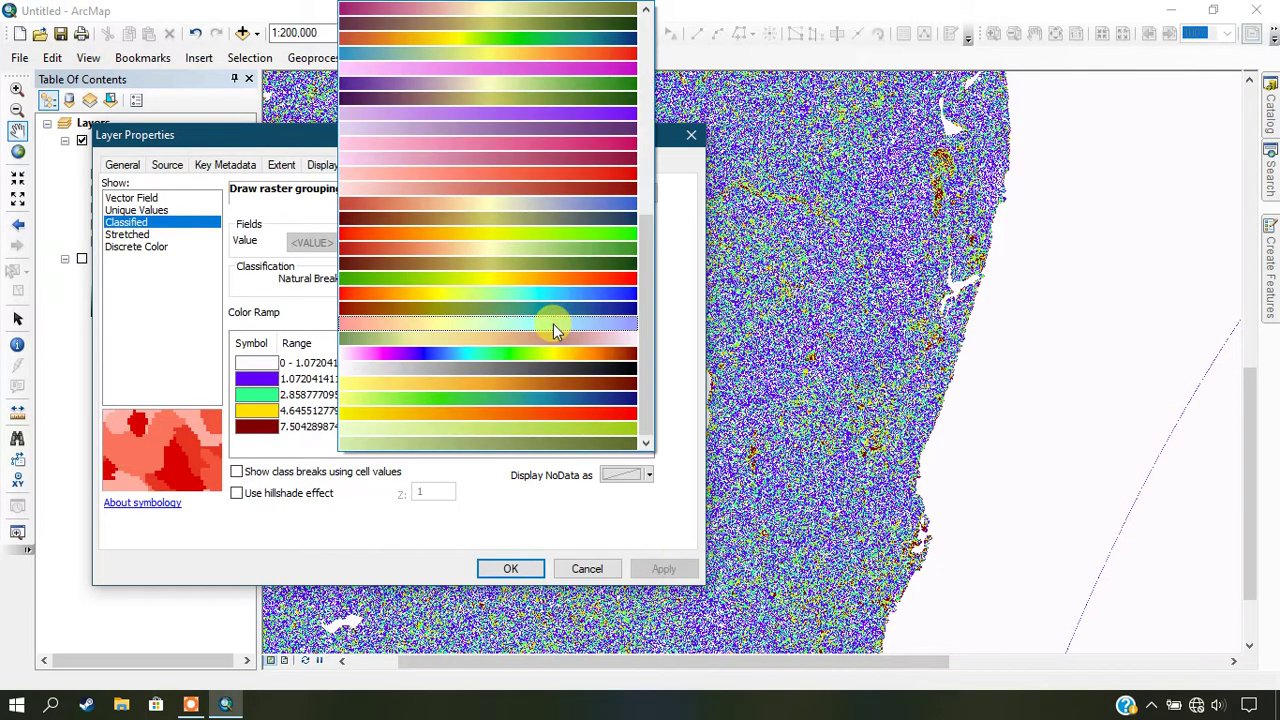
pyautogui.click(546, 386)
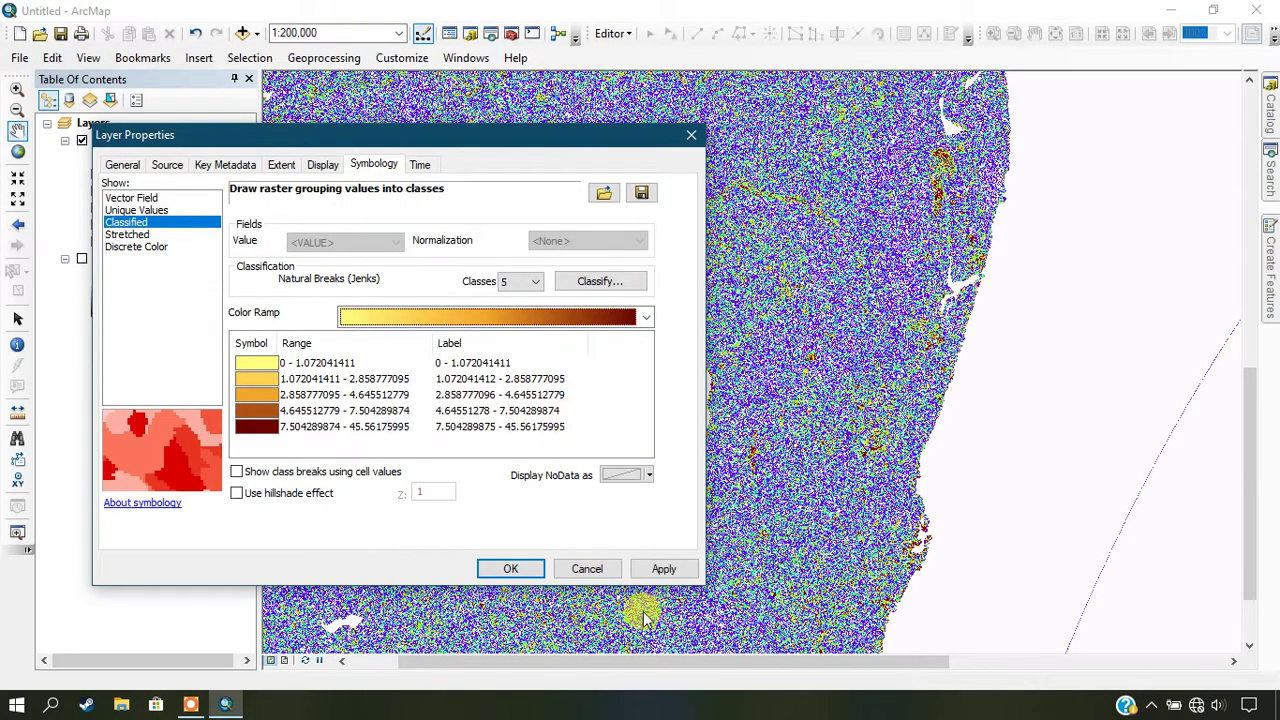
pyautogui.click(653, 571)
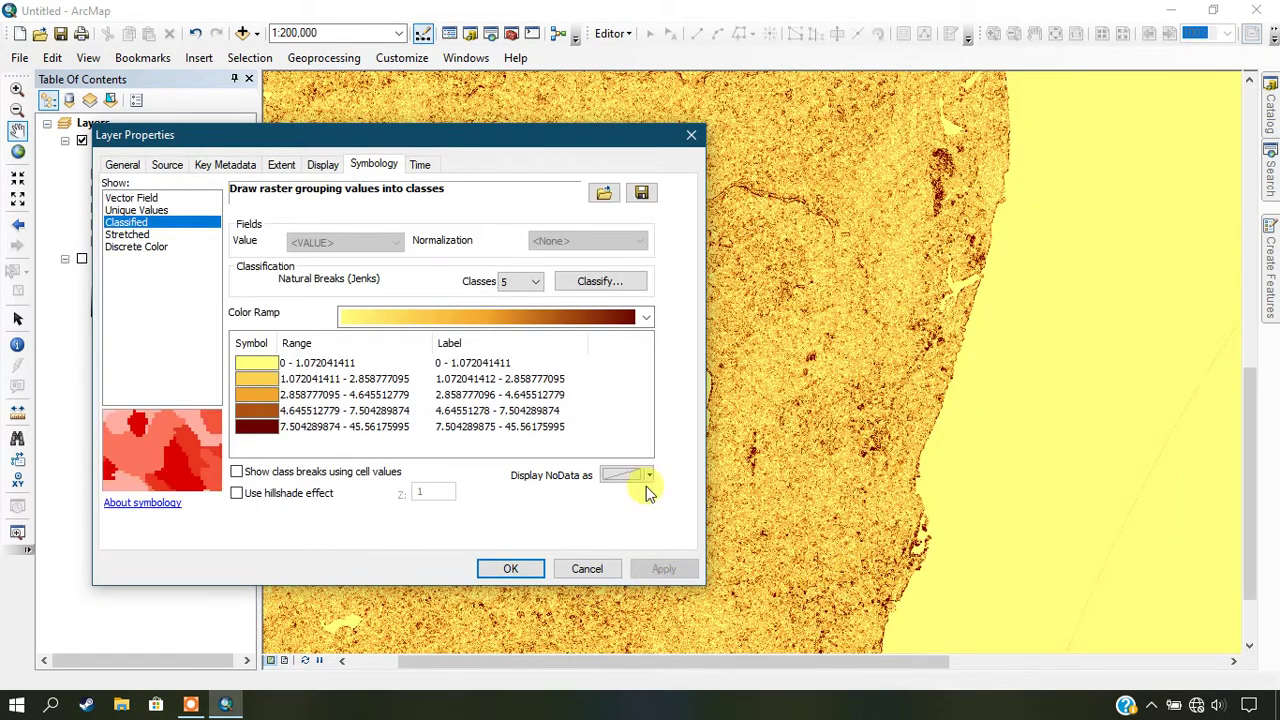
# Apply the yellow-red-purple-blue colour ramp to the five slope classes.
pyautogui.click(645, 317)
pyautogui.scroll(3, 583, 277)
pyautogui.scroll(2, 583, 274)
pyautogui.scroll(2, 505, 181)
pyautogui.scroll(2, 514, 165)
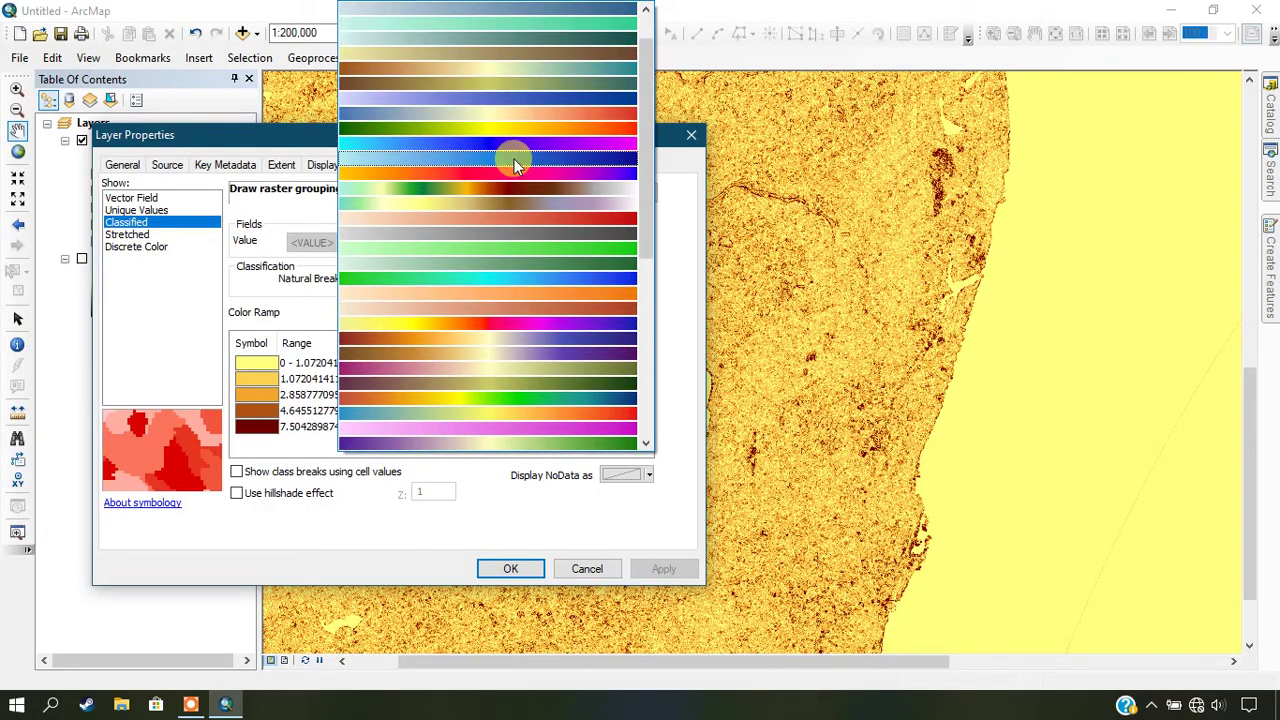
pyautogui.scroll(1, 513, 90)
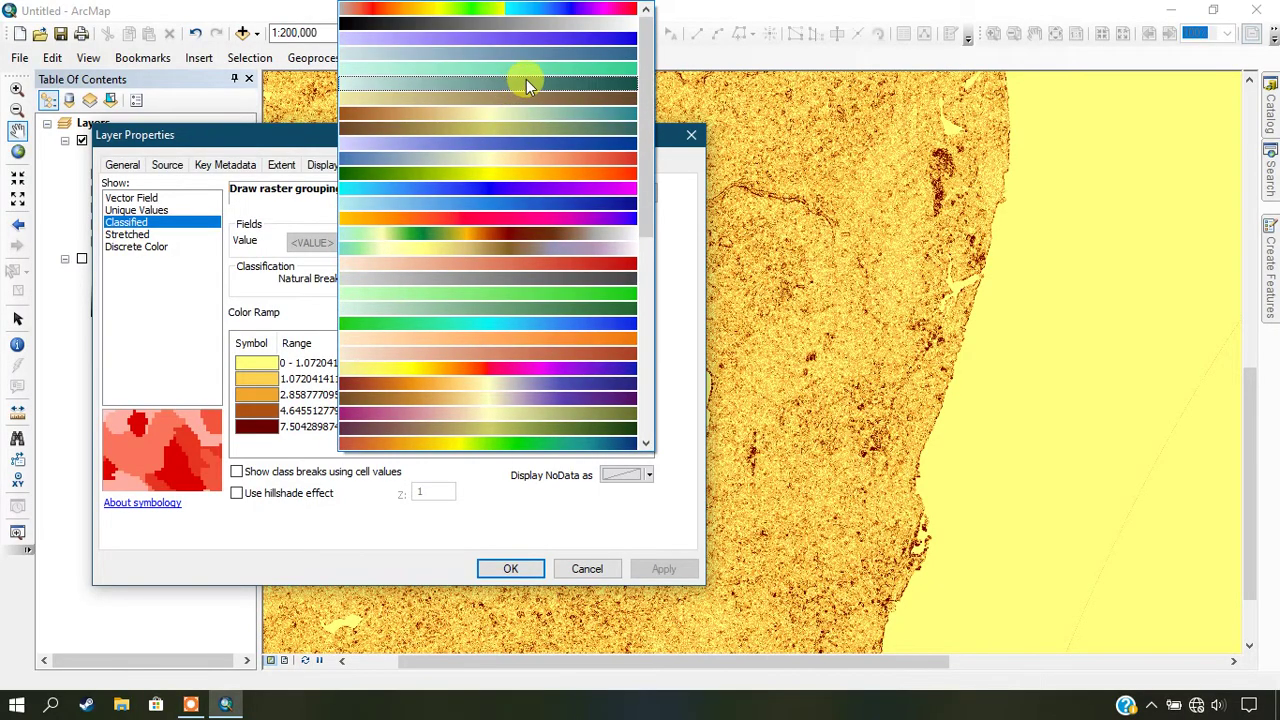
pyautogui.scroll(-1, 535, 160)
pyautogui.scroll(-2, 535, 160)
pyautogui.scroll(-2, 537, 160)
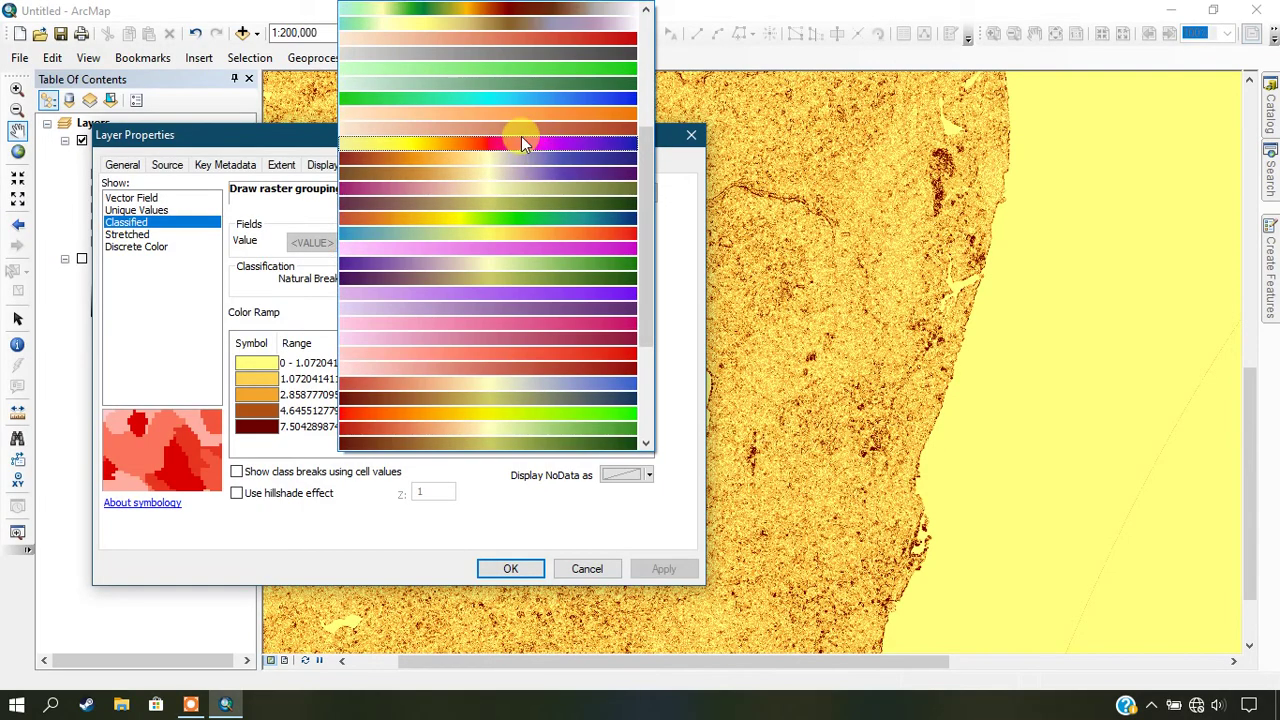
pyautogui.click(521, 143)
pyautogui.click(660, 568)
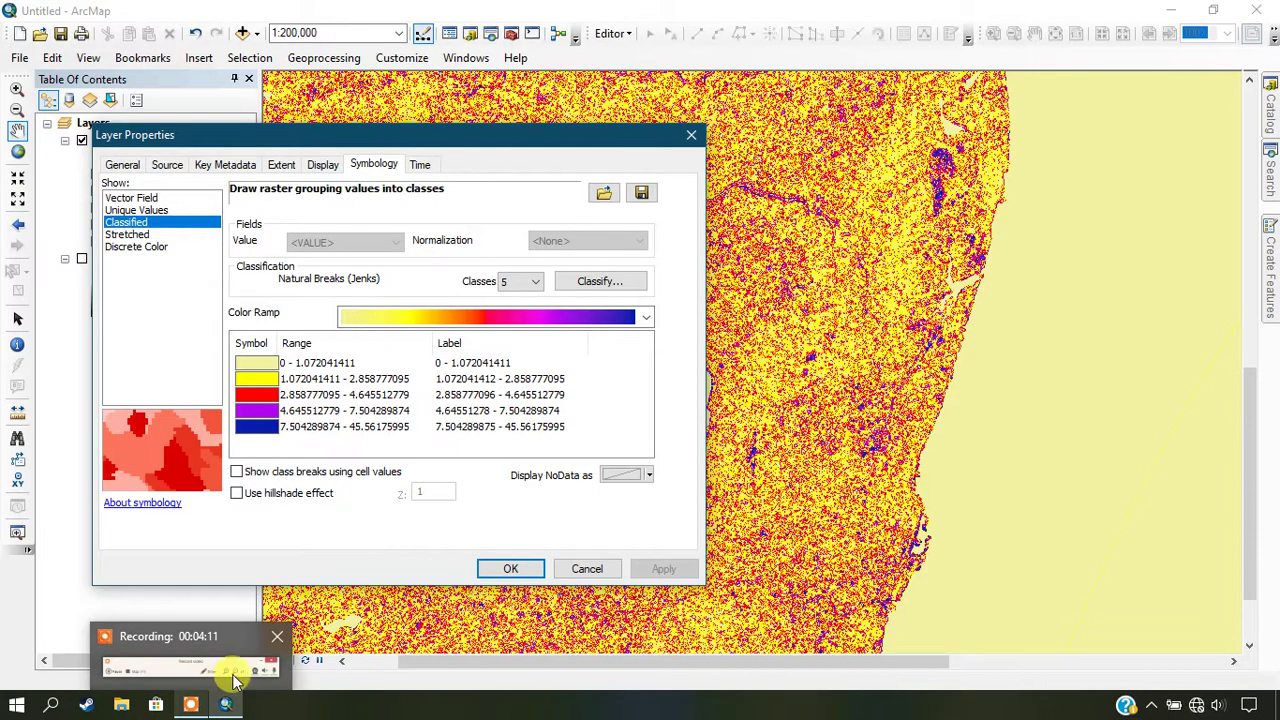
# Turn on the hillshade effect for Slope_tif5 and apply it.
pyautogui.moveTo(457, 135); pyautogui.dragTo(453, 90)
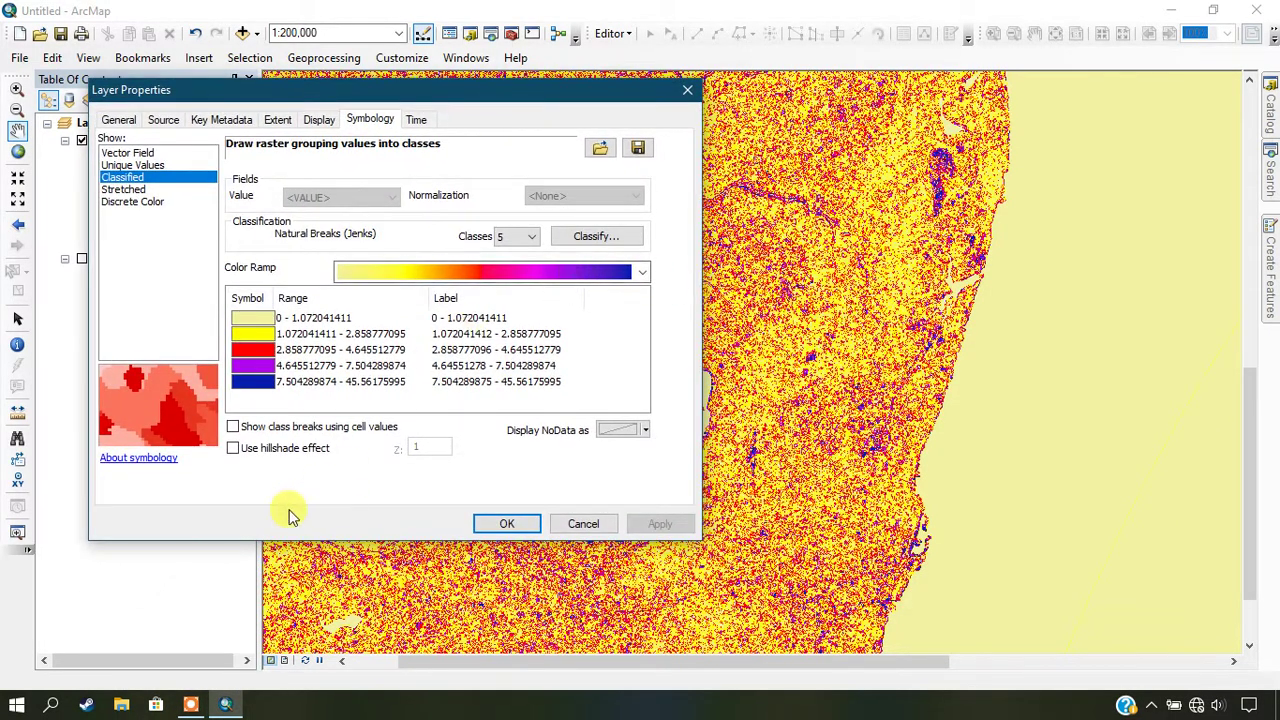
pyautogui.click(263, 455)
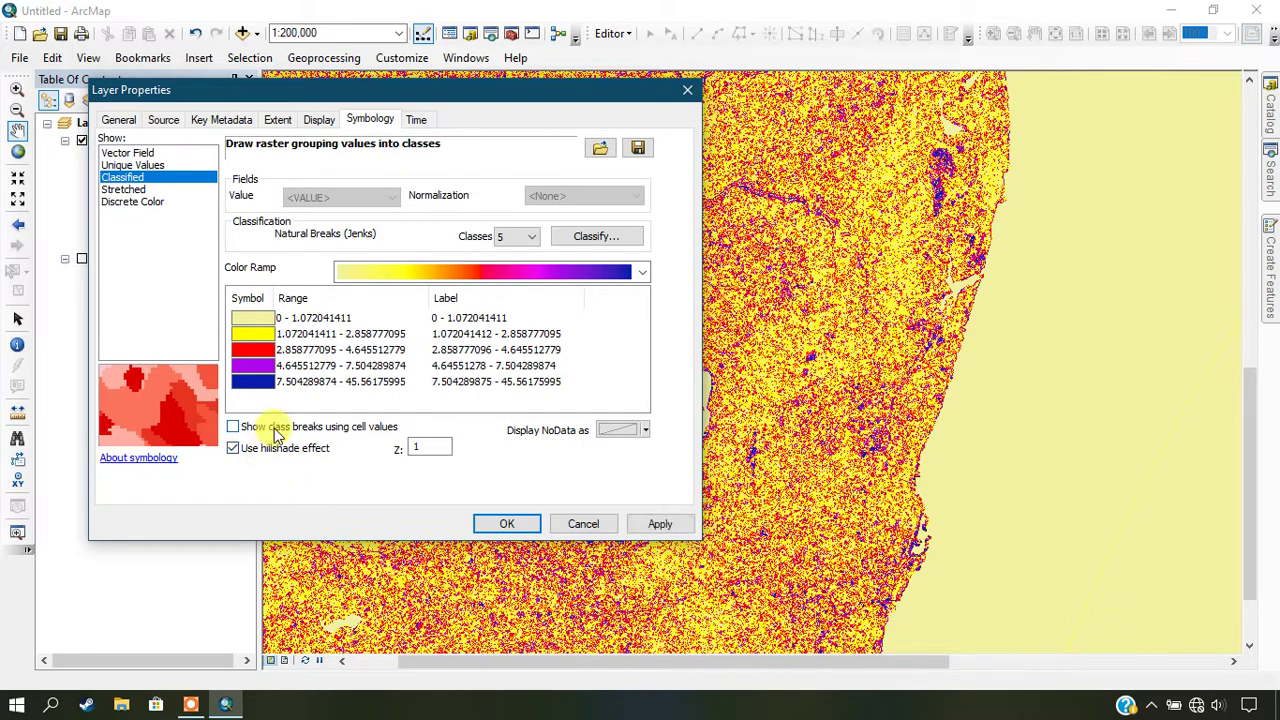
pyautogui.click(648, 522)
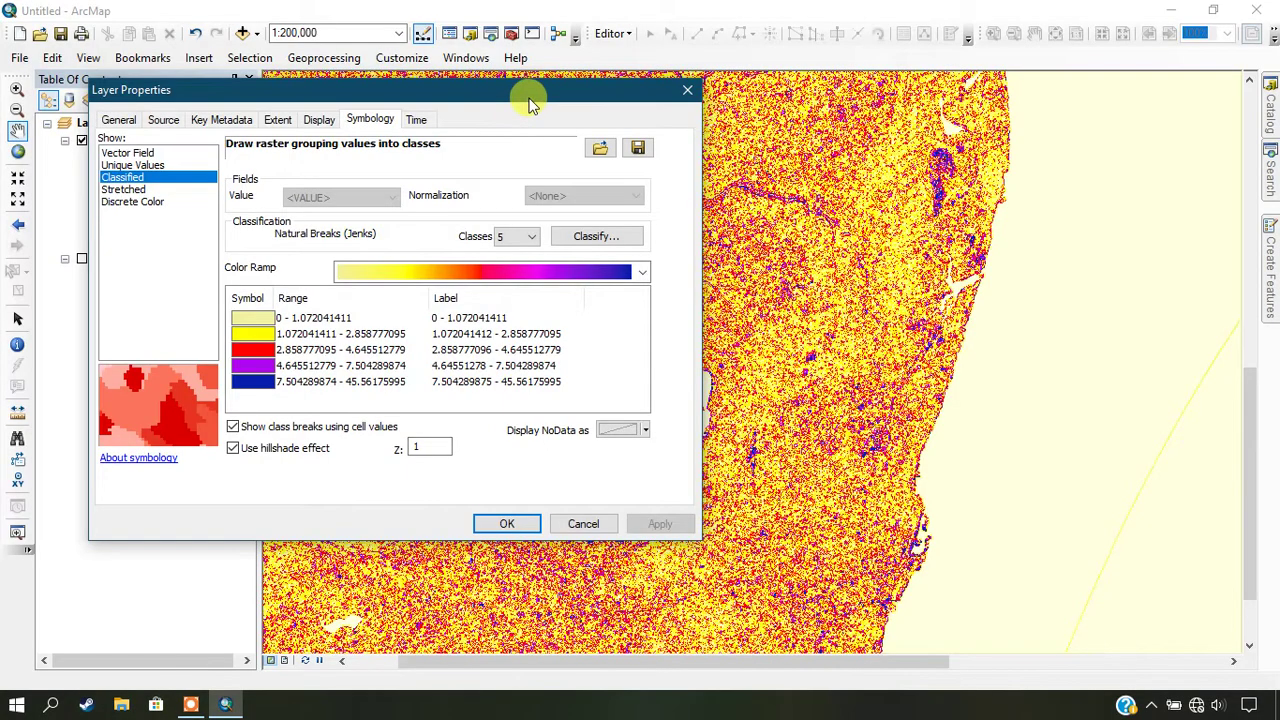
pyautogui.moveTo(530, 100); pyautogui.dragTo(255, 102)
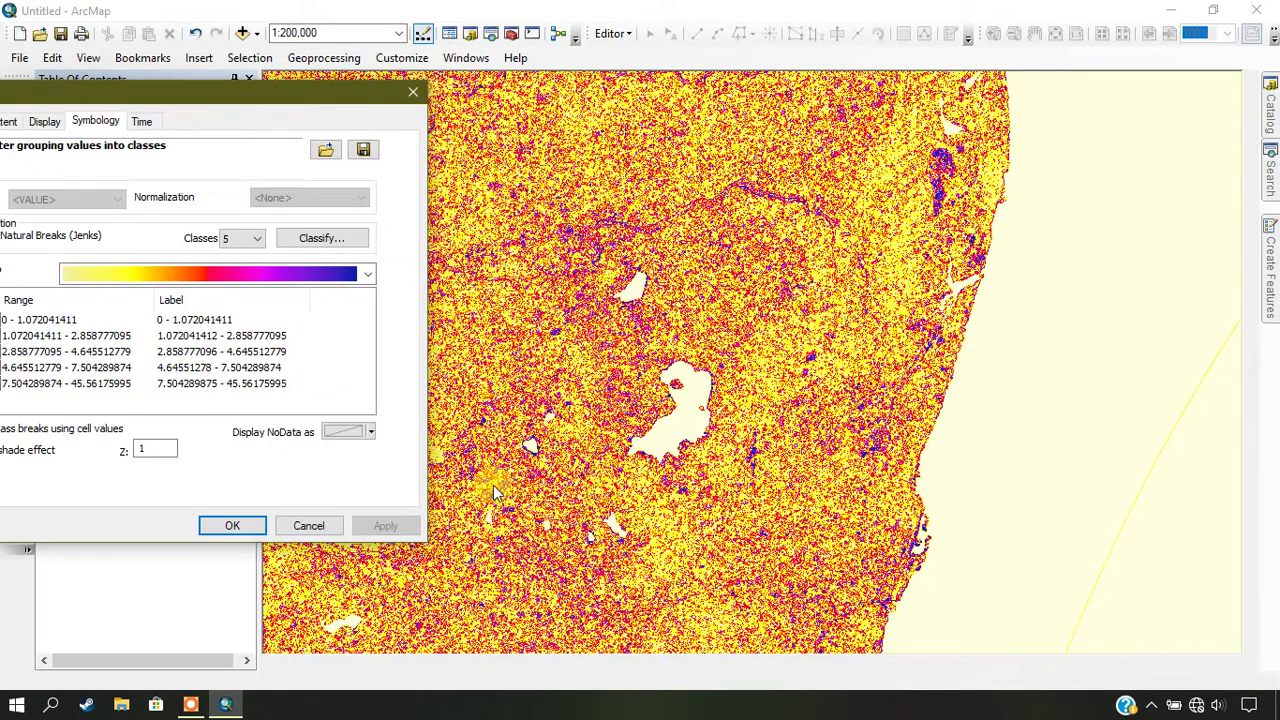
pyautogui.moveTo(311, 92)
pyautogui.mouseDown()
pyautogui.moveTo(660, 120)
pyautogui.moveTo(628, 100)
pyautogui.mouseUp()
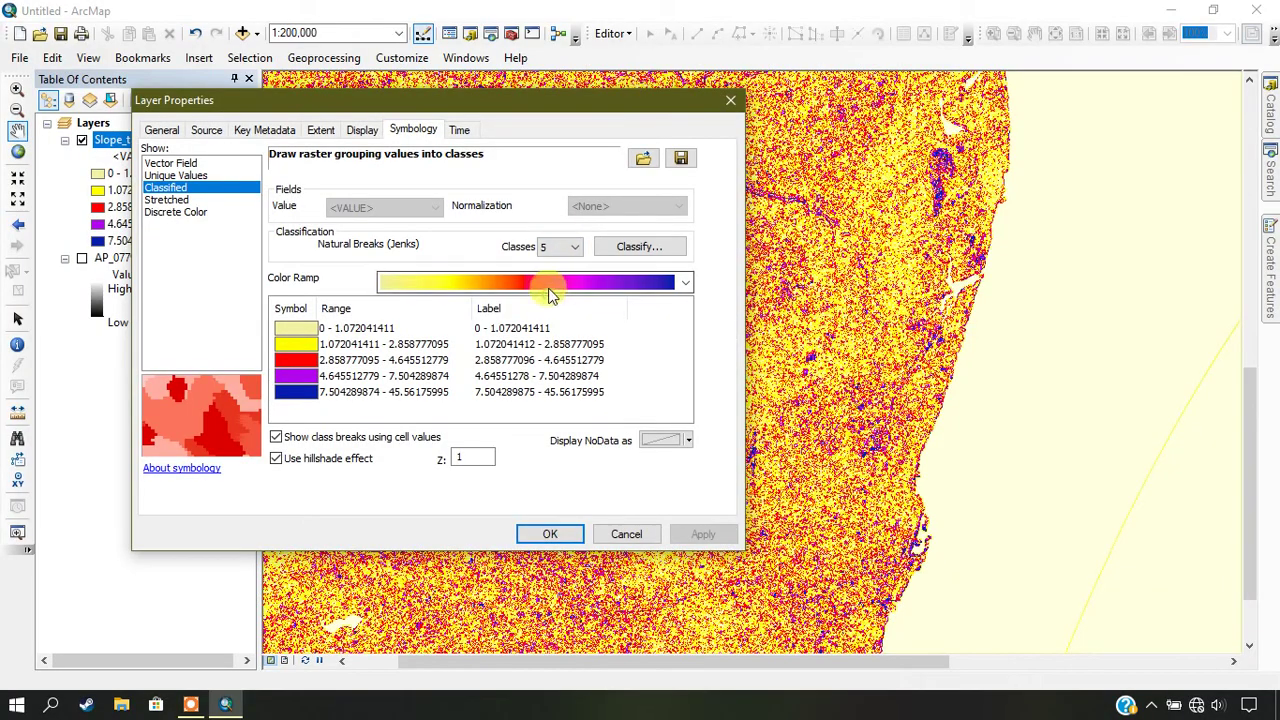
# Try a red-green ramp, restore yellow-red-purple-blue, apply, and close Layer Properties.
pyautogui.click(549, 287)
pyautogui.click(542, 277)
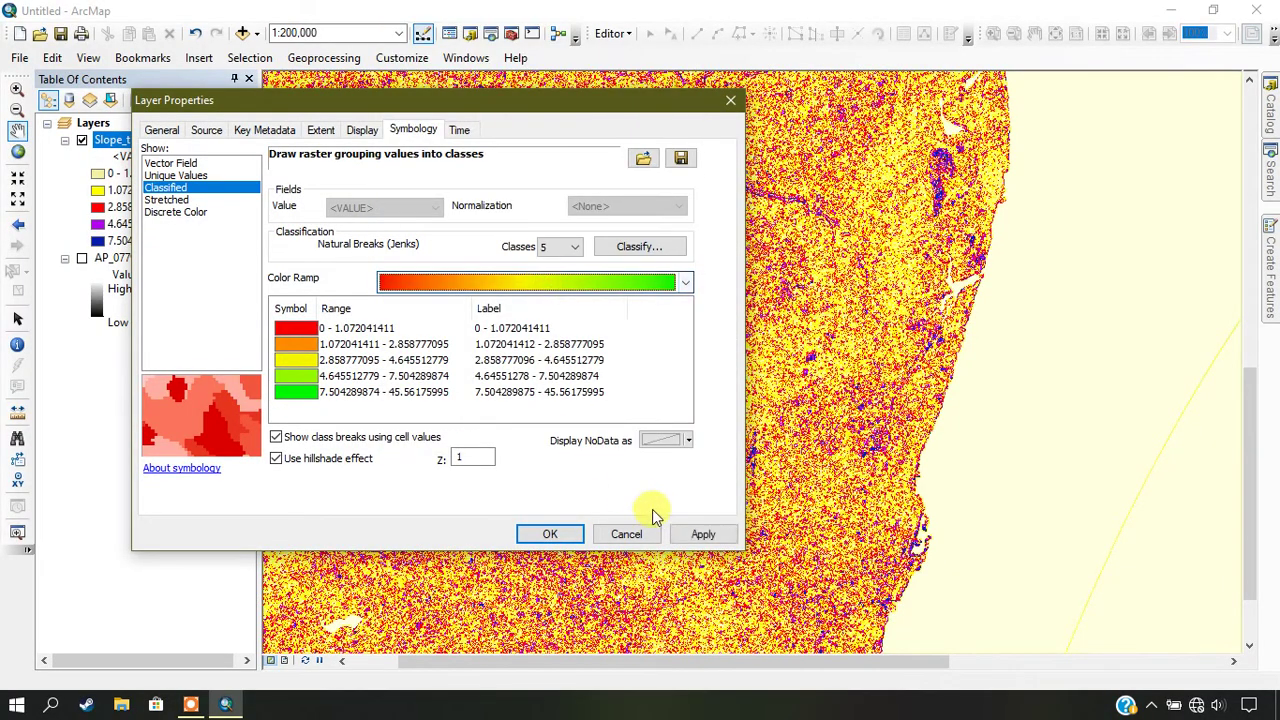
pyautogui.click(698, 534)
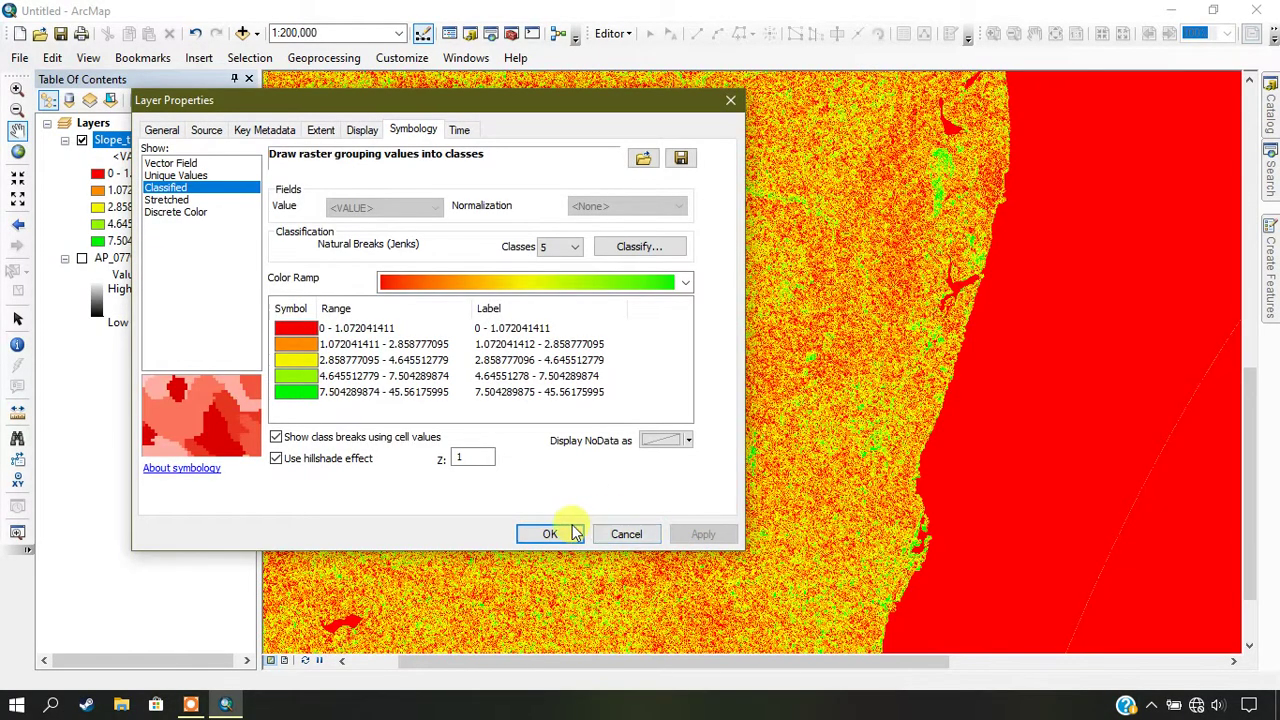
pyautogui.click(581, 277)
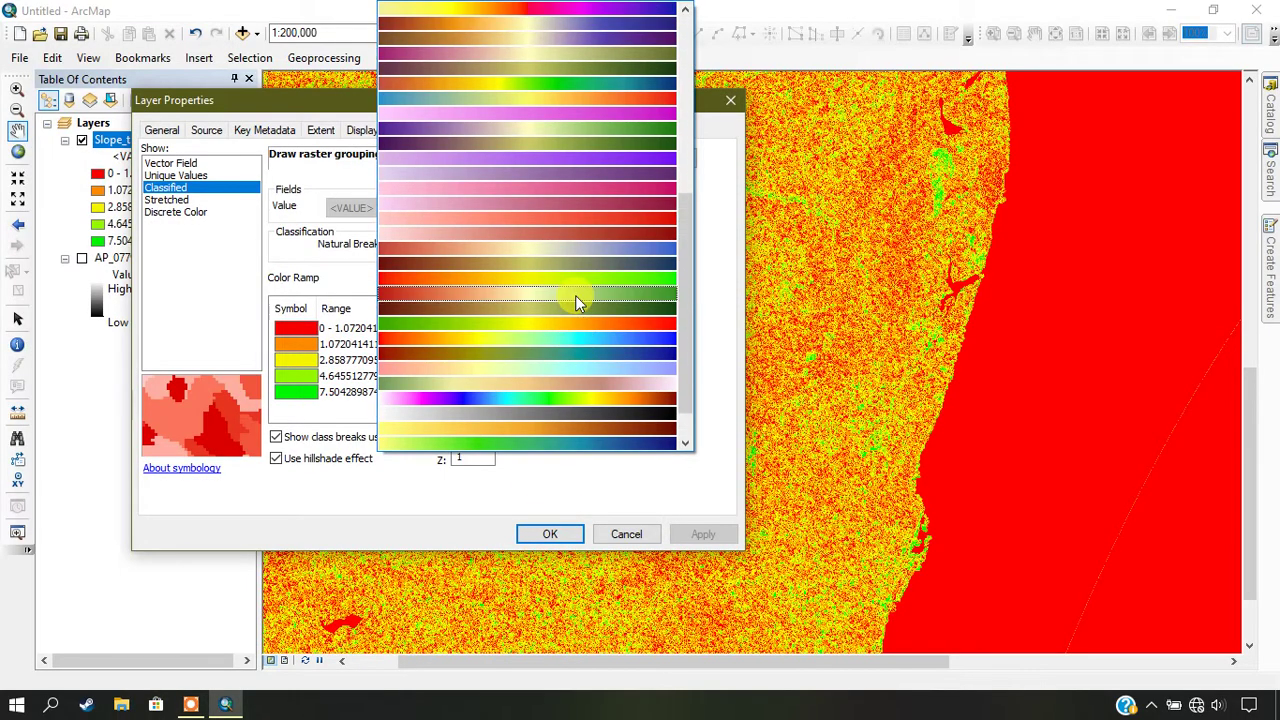
pyautogui.scroll(2, 566, 318)
pyautogui.scroll(3, 567, 300)
pyautogui.scroll(3, 560, 260)
pyautogui.click(555, 233)
pyautogui.click(688, 533)
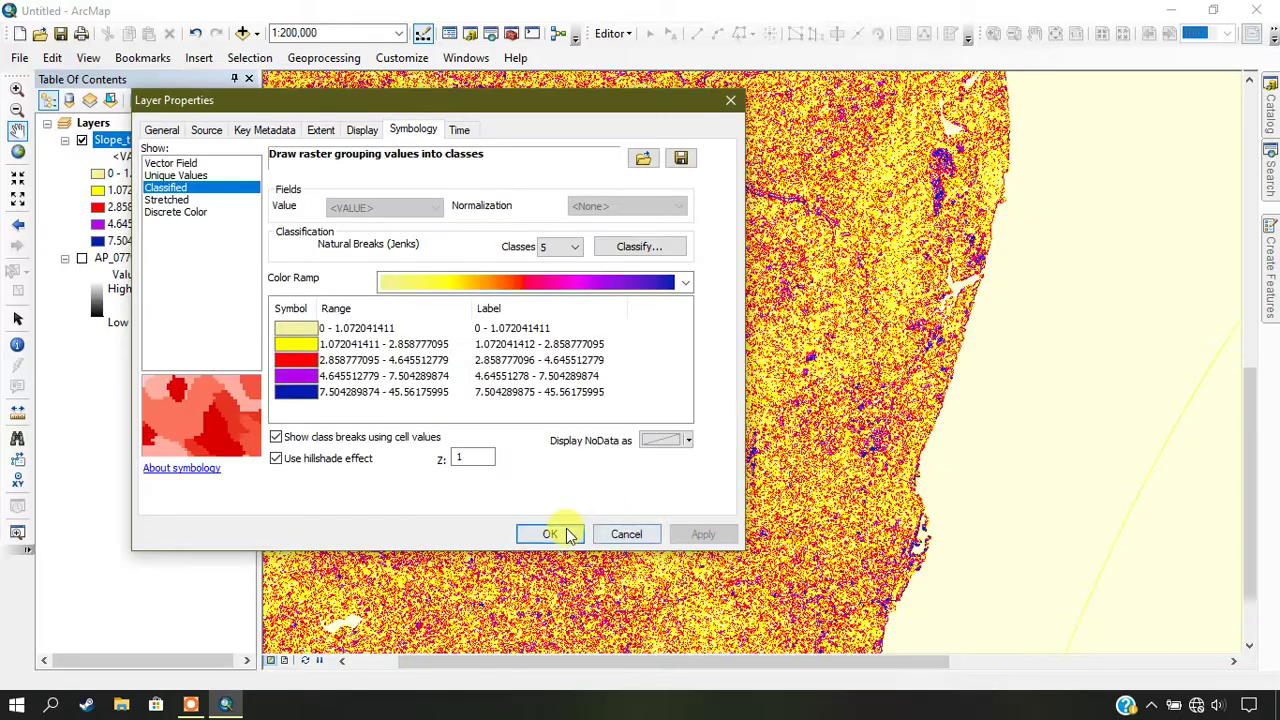
pyautogui.click(552, 534)
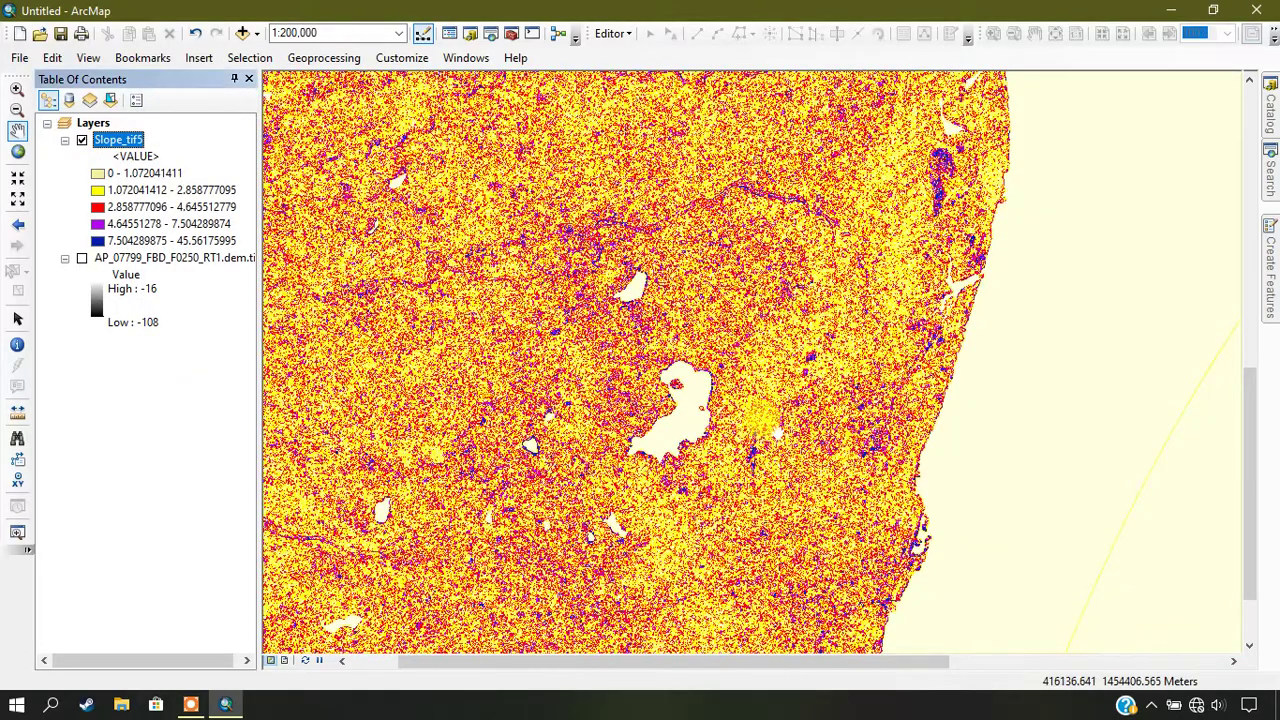
# Zoom between 1:250,000, 1:50,000 and 1:125,000 to inspect slopes around the lakes.
pyautogui.scroll(1, 795, 415)
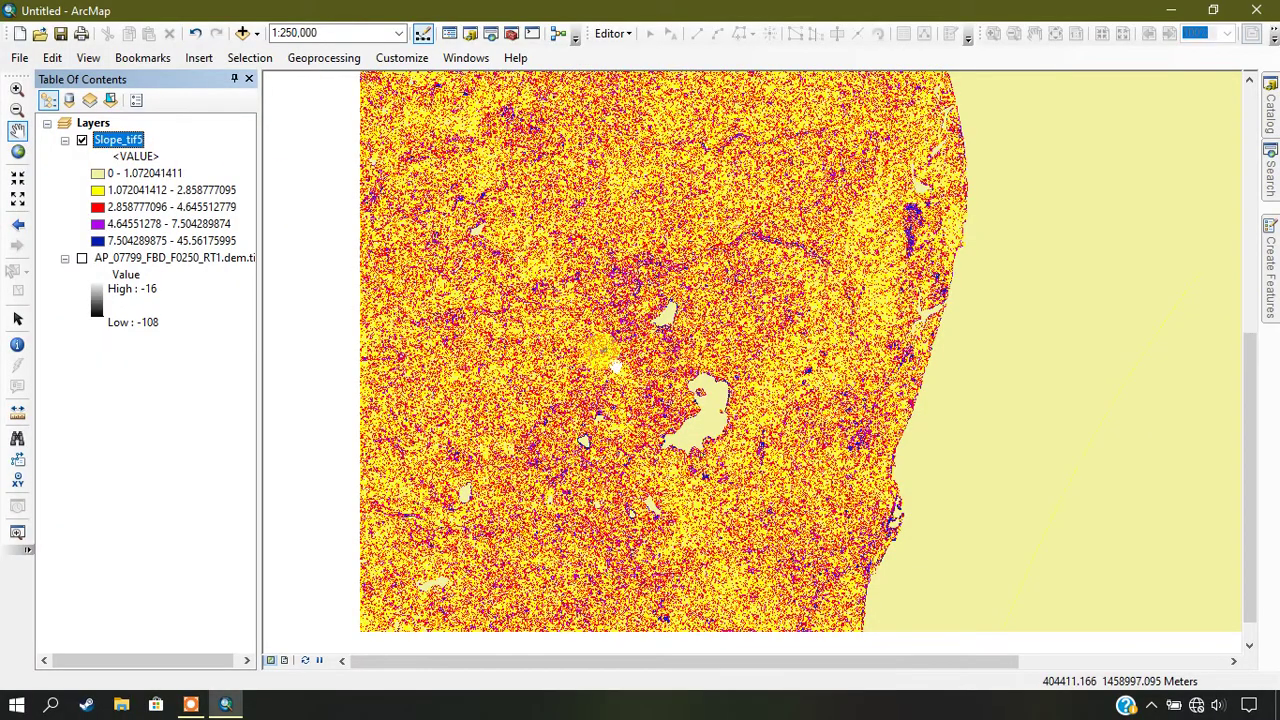
pyautogui.scroll(3, 612, 362)
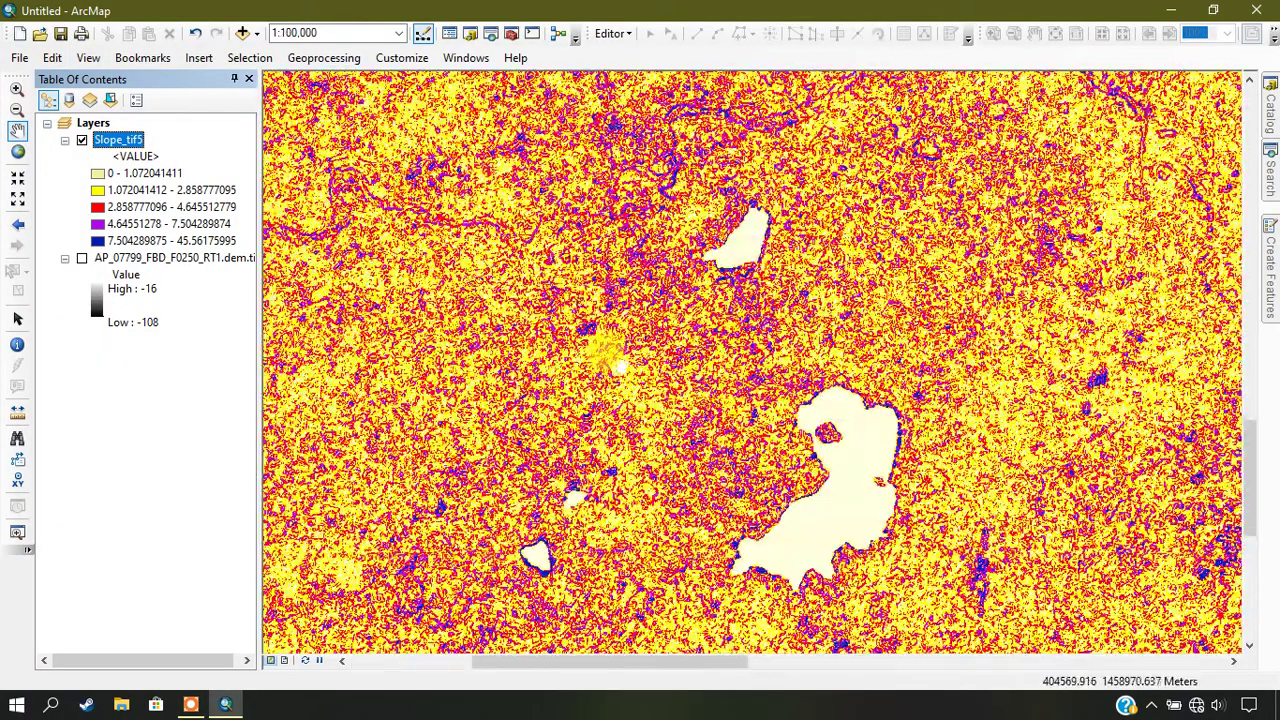
pyautogui.scroll(2, 620, 365)
pyautogui.scroll(2, 620, 242)
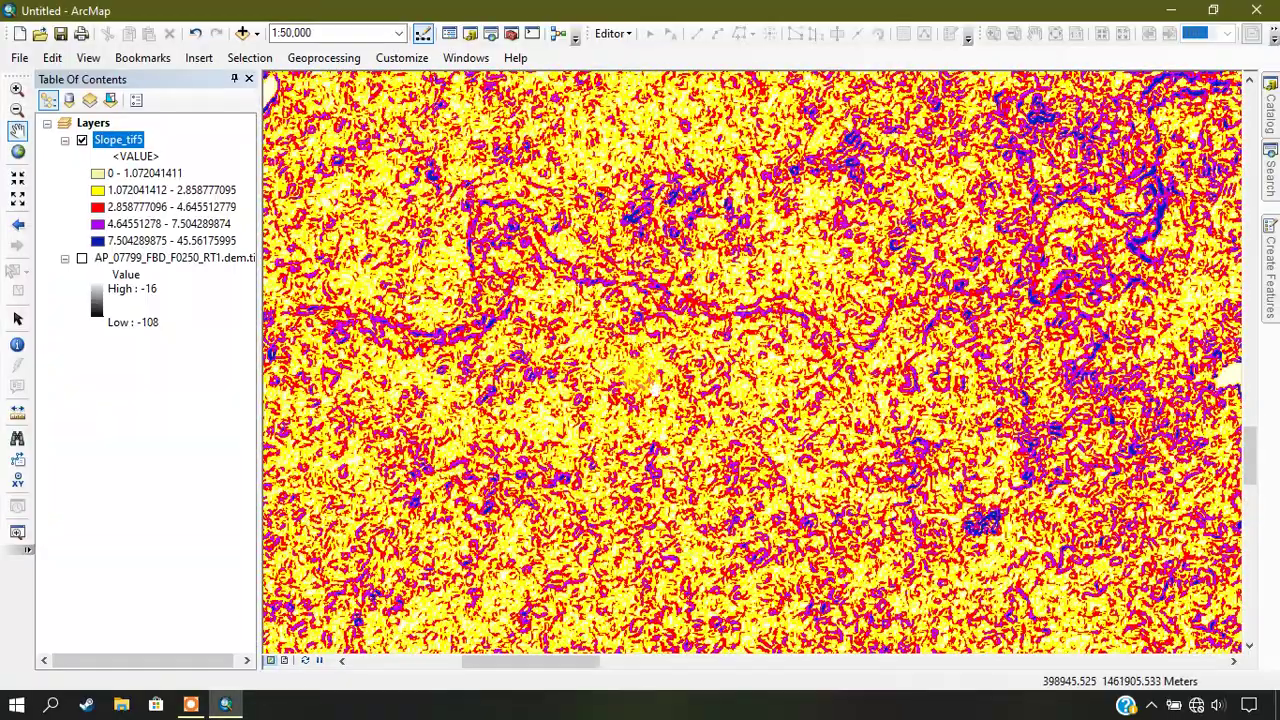
pyautogui.scroll(-1, 657, 388)
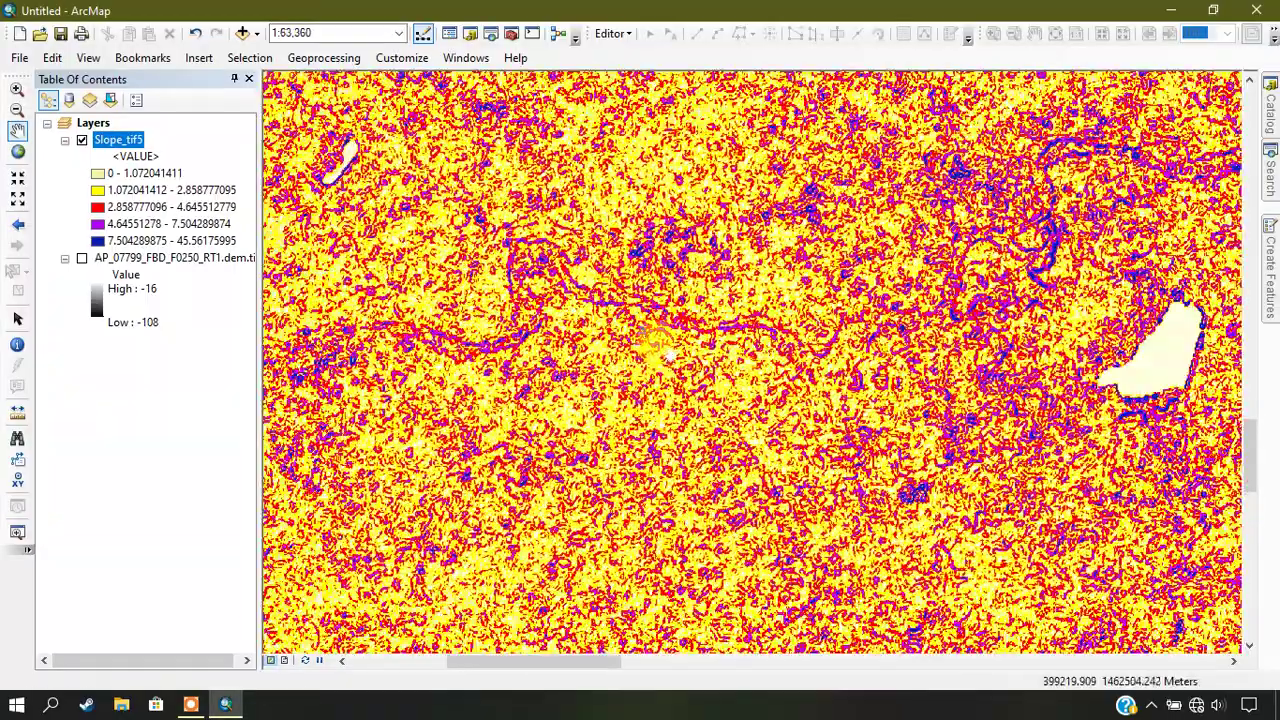
pyautogui.scroll(-3, 668, 345)
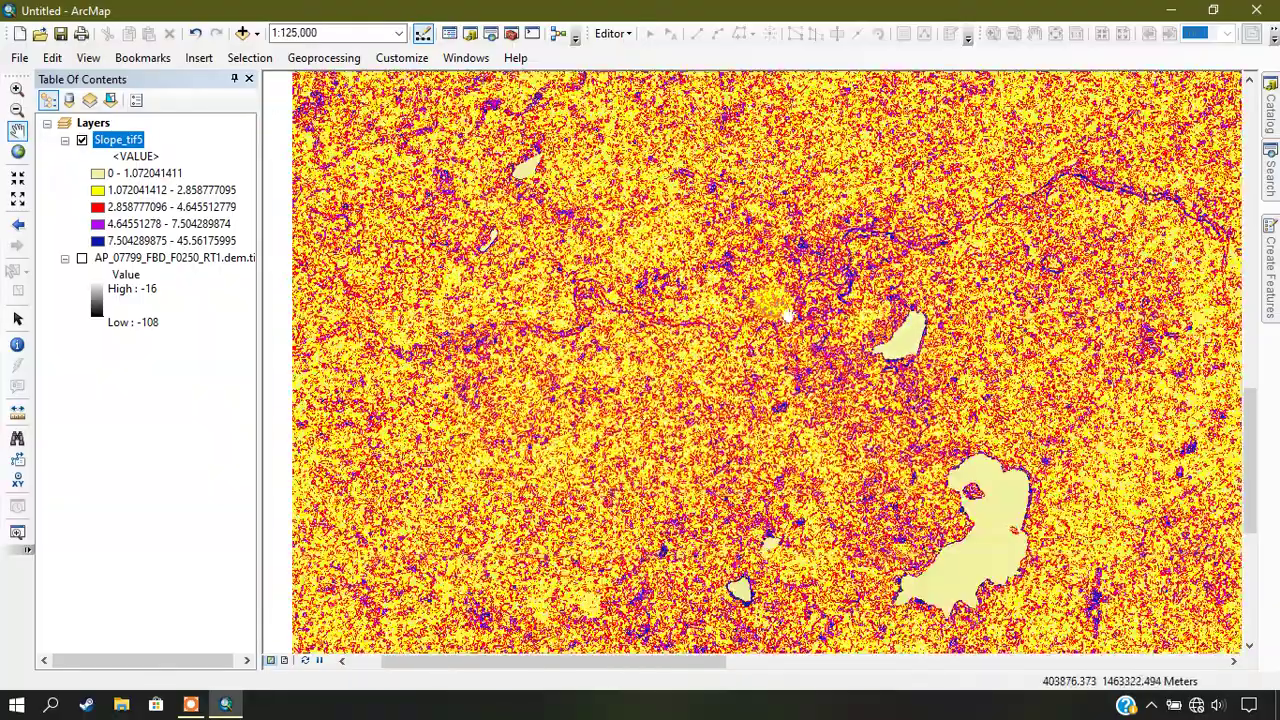